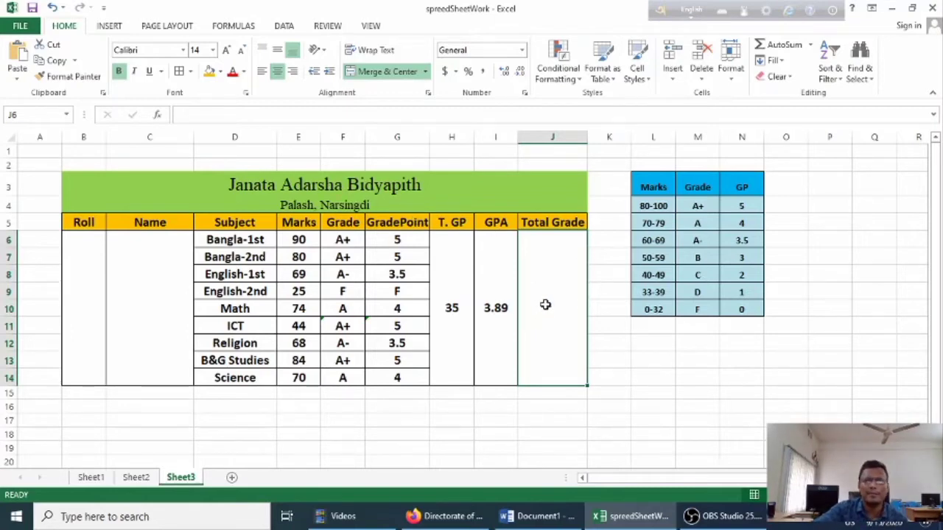
# - Begin the Total Grade formula in J6 as =IF(OR(
pyautogui.click(189, 114)
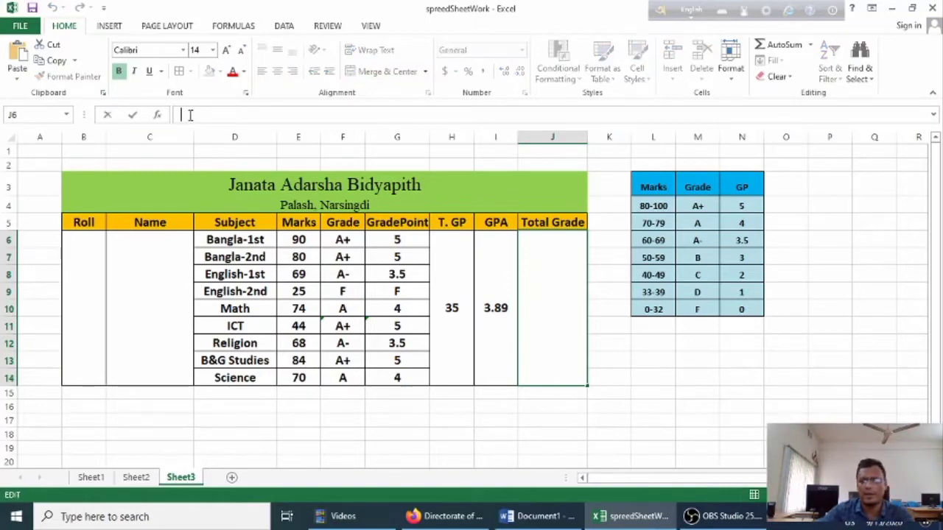
pyautogui.write('=')
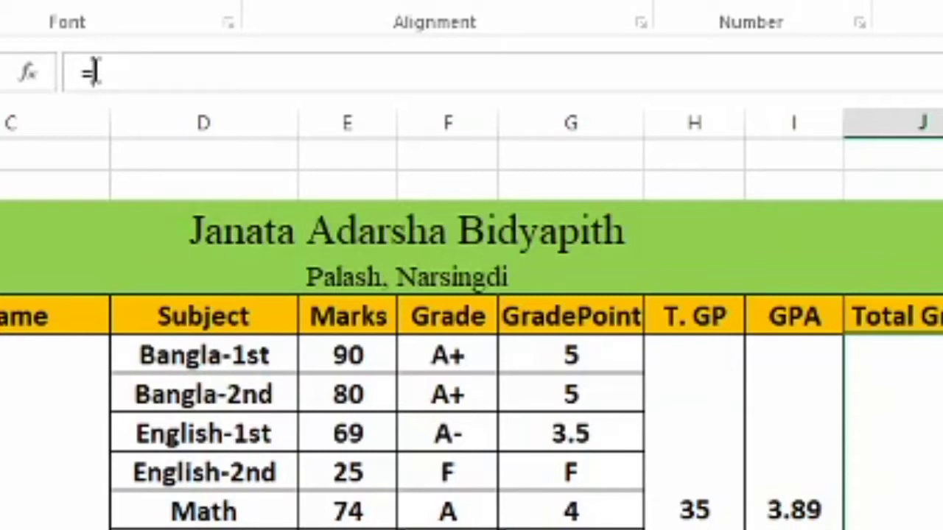
pyautogui.write('i')
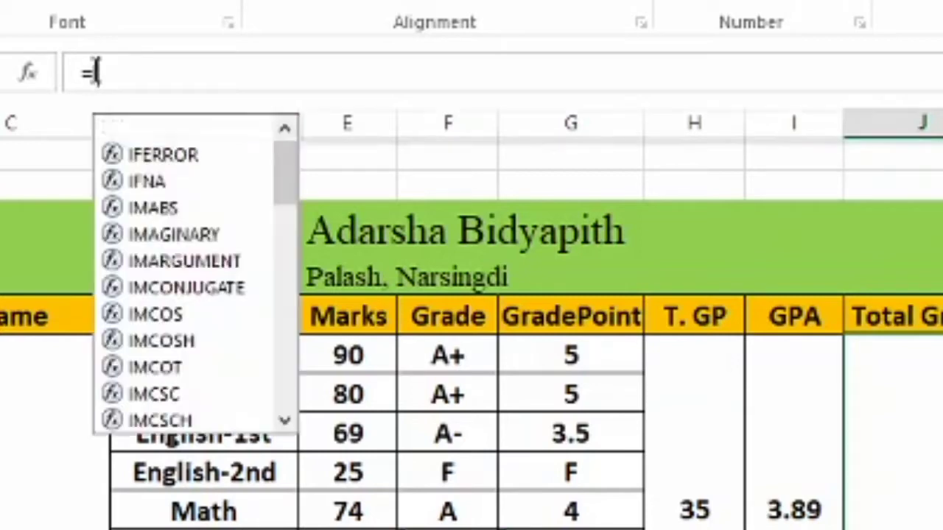
pyautogui.write('f')
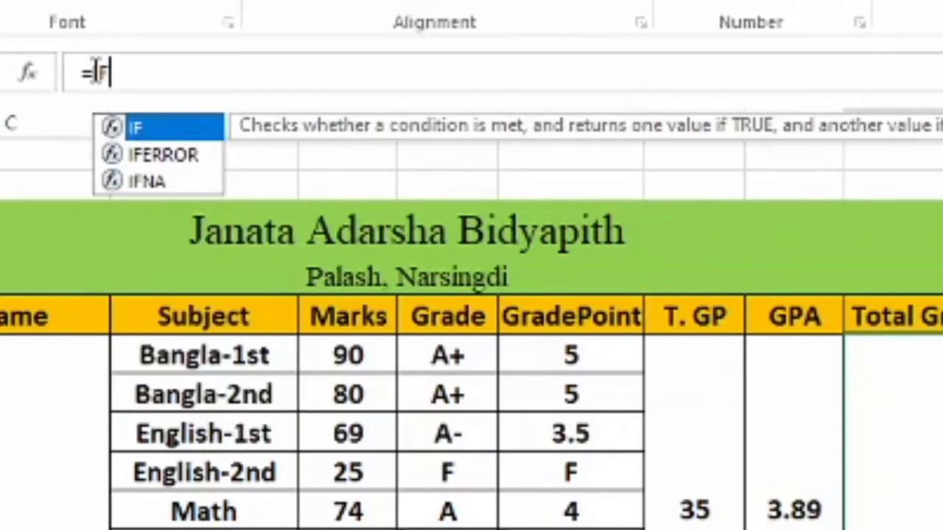
pyautogui.write('(')
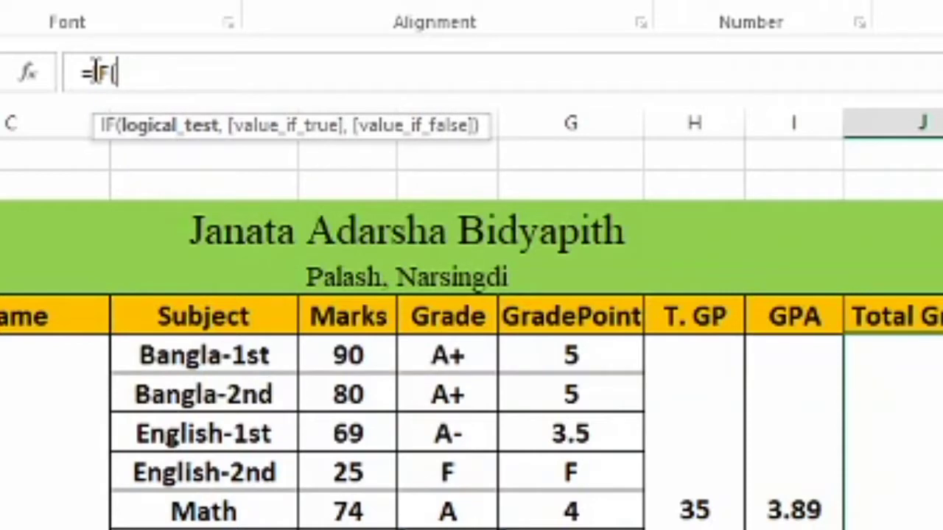
pyautogui.write('OR')
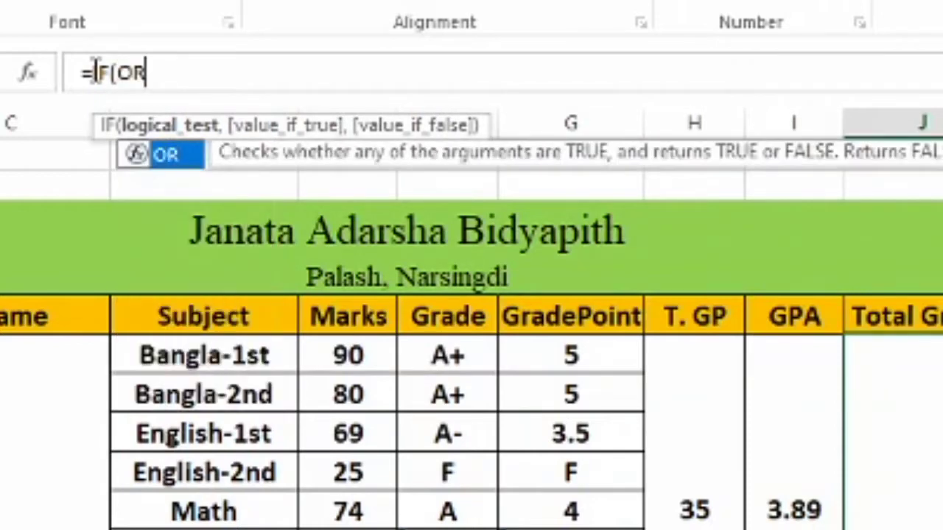
pyautogui.write('(')
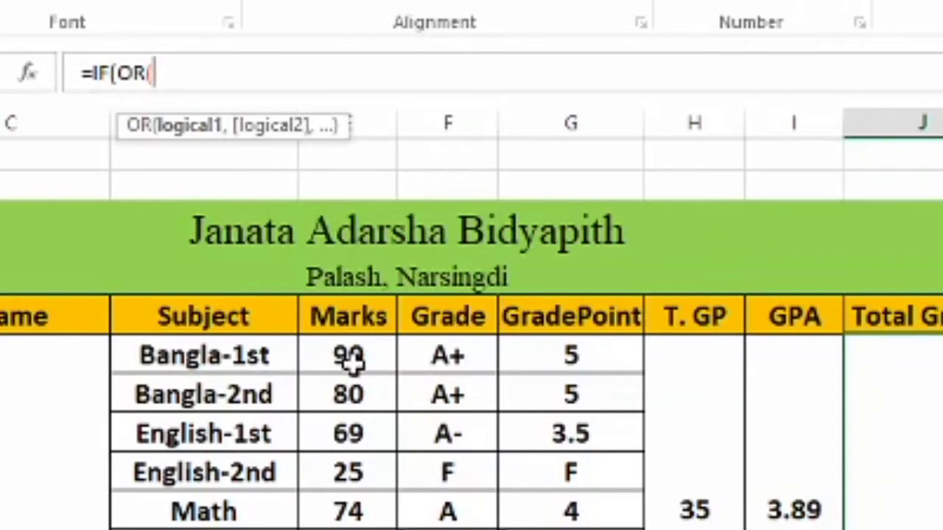
# - Add the OR tests E6<33, E7<33 and E8<33 to the Total Grade formula
pyautogui.write('E')
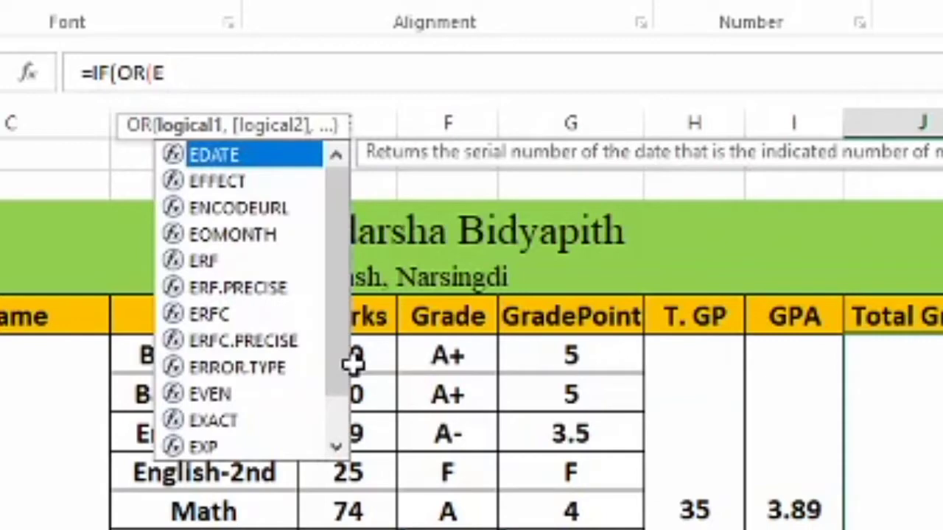
pyautogui.click(352, 363)
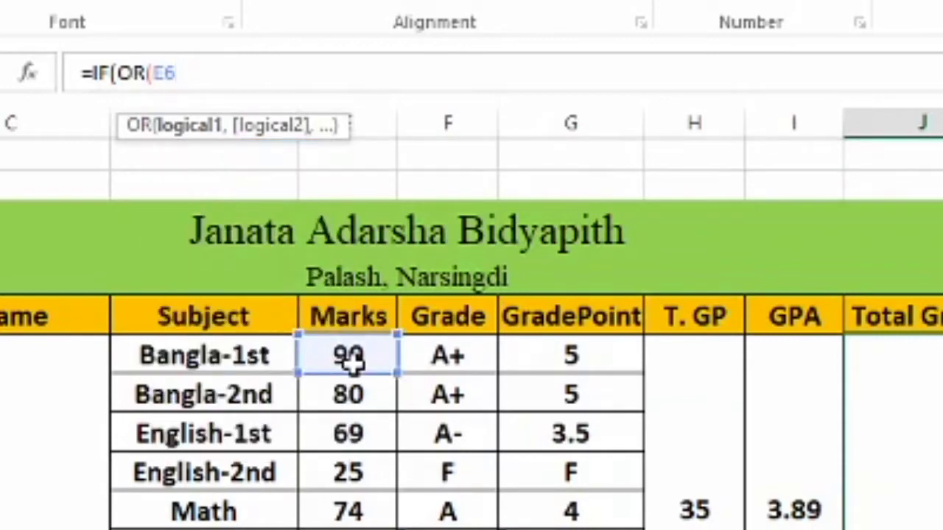
pyautogui.write('<33')
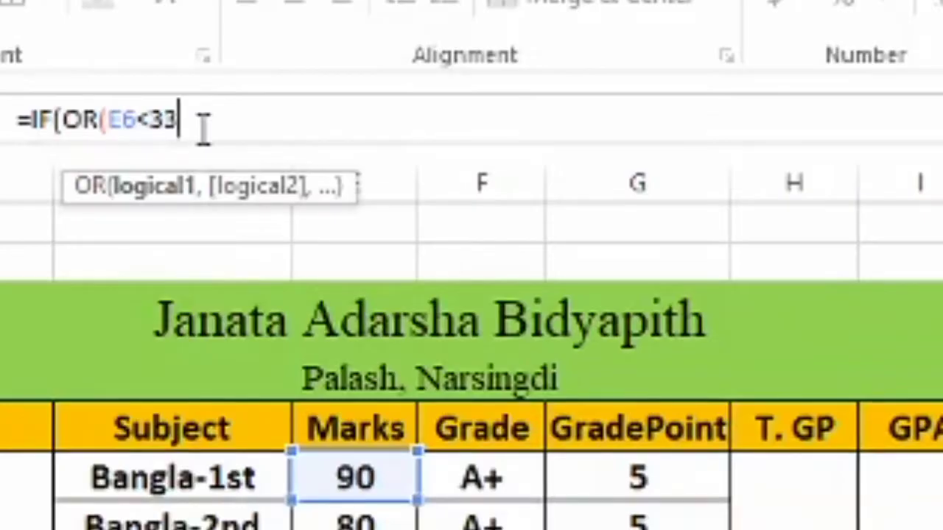
pyautogui.write(',E')
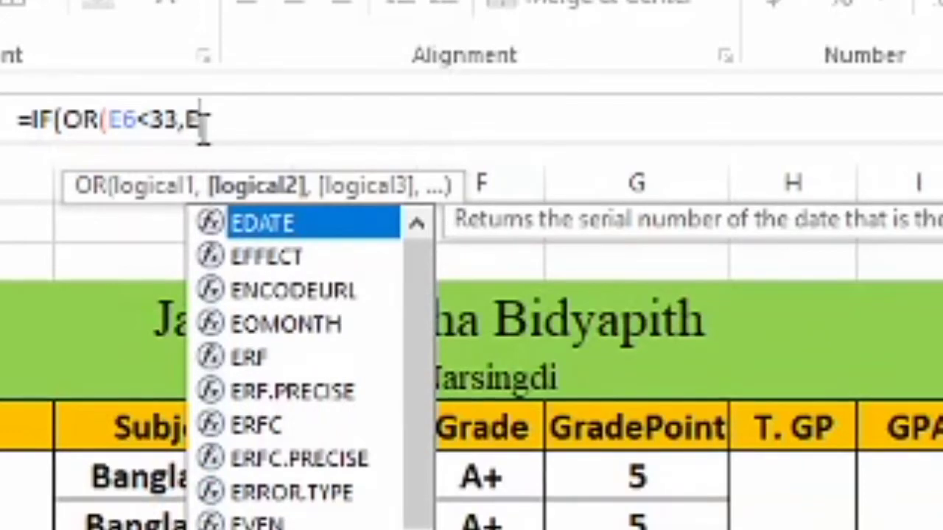
pyautogui.write('6')
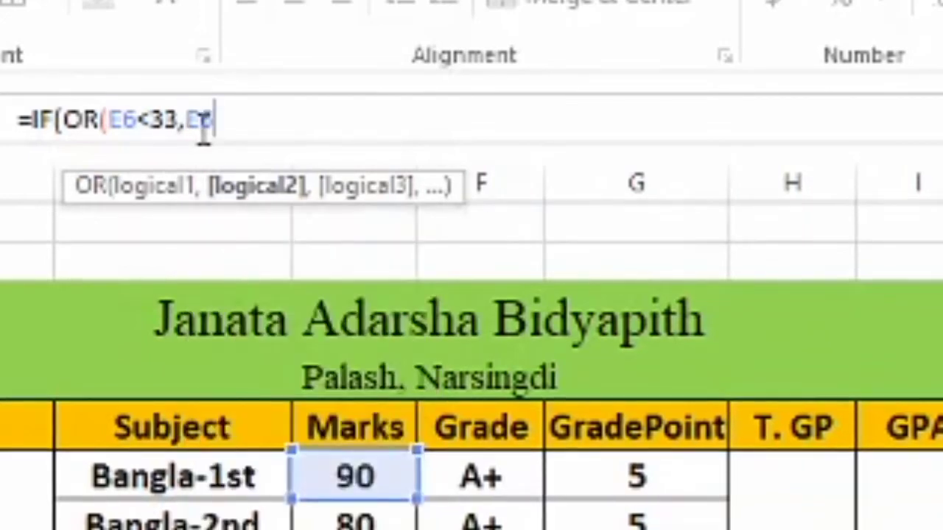
pyautogui.press('BackSpace')
pyautogui.write('7')
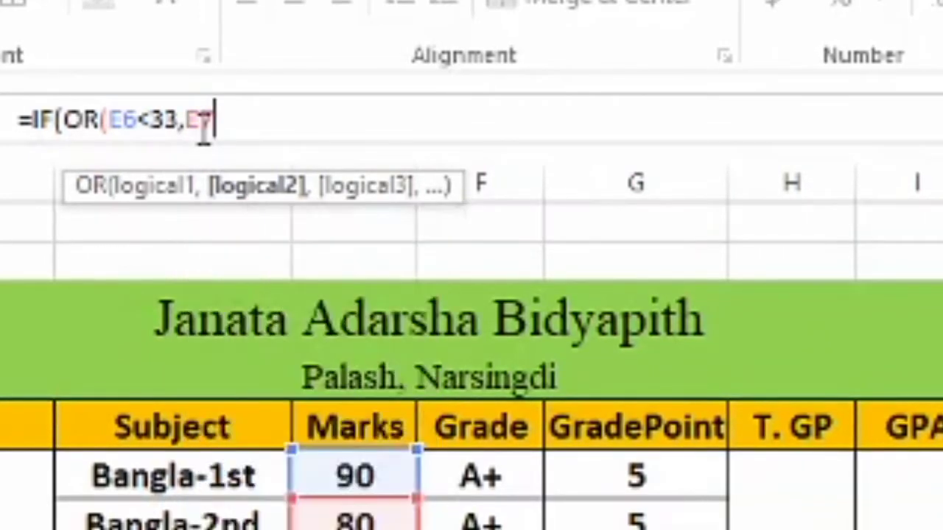
pyautogui.write('<')
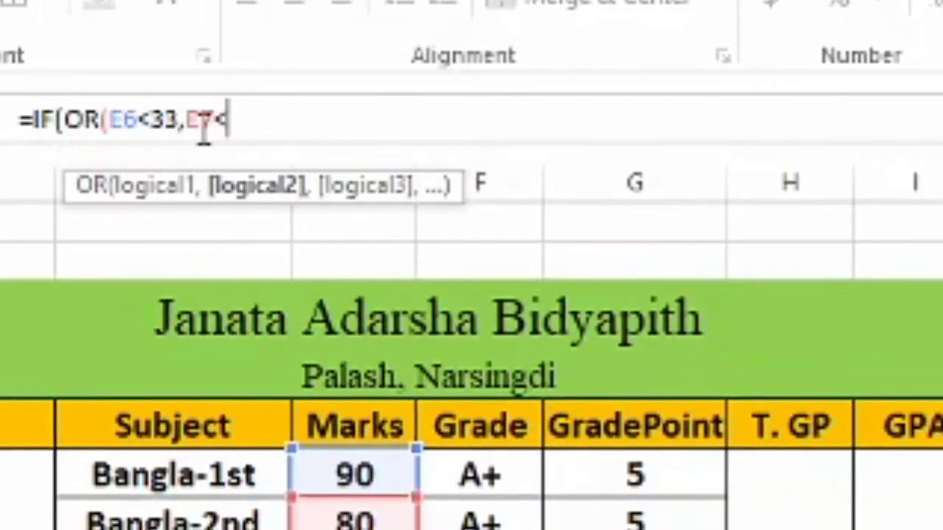
pyautogui.write('33')
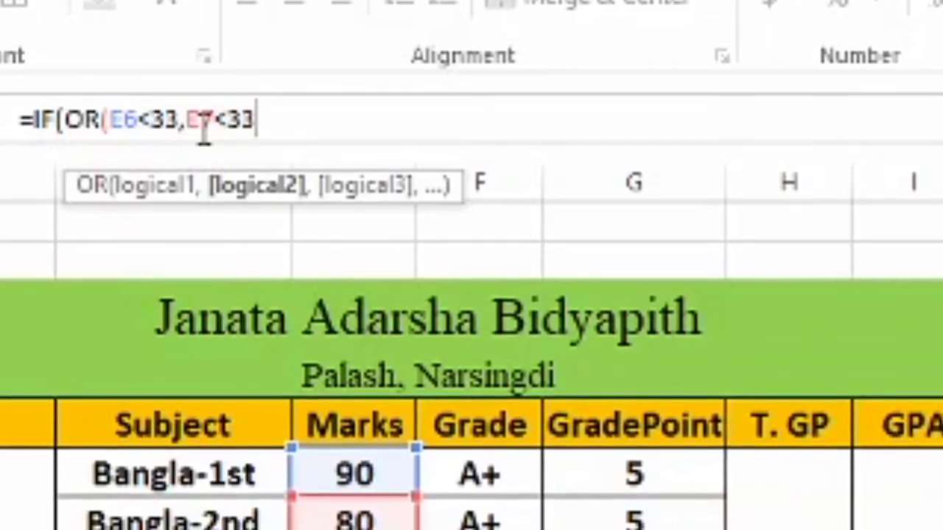
pyautogui.write(',')
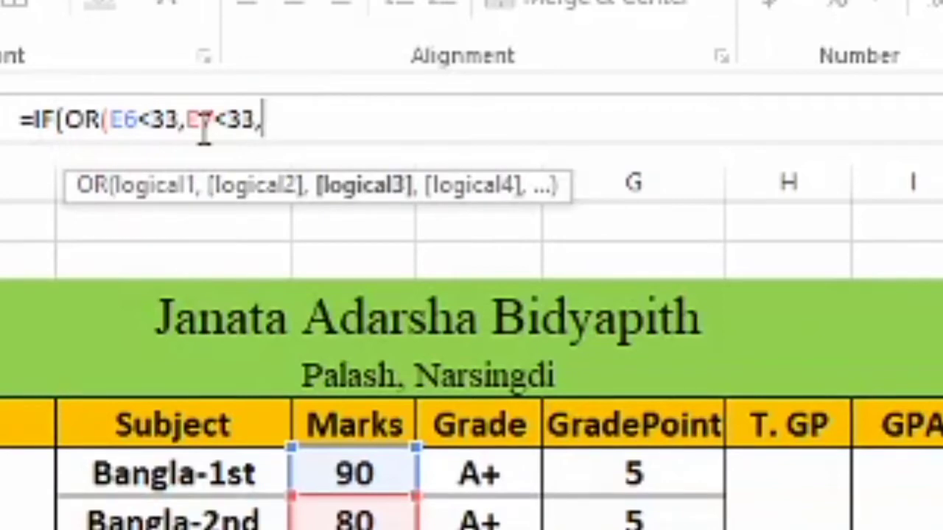
pyautogui.write('E')
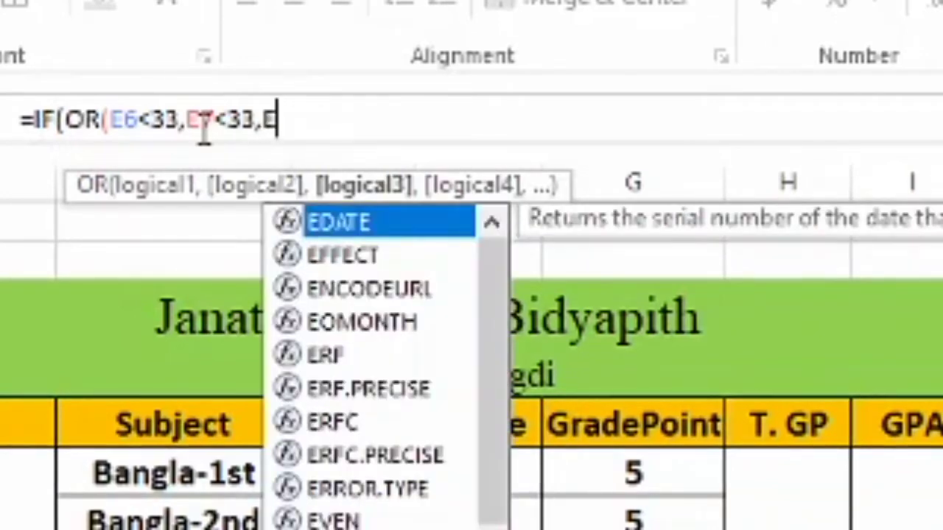
pyautogui.write('8')
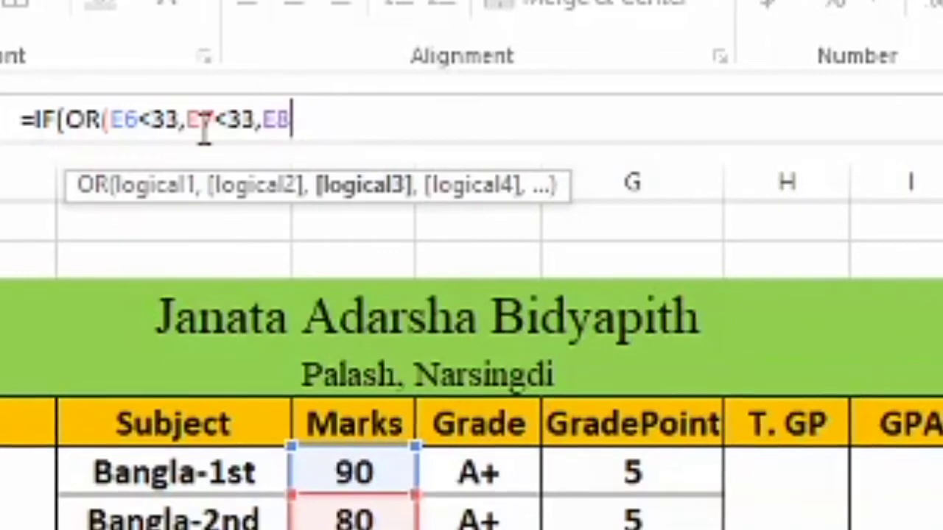
pyautogui.write('<33')
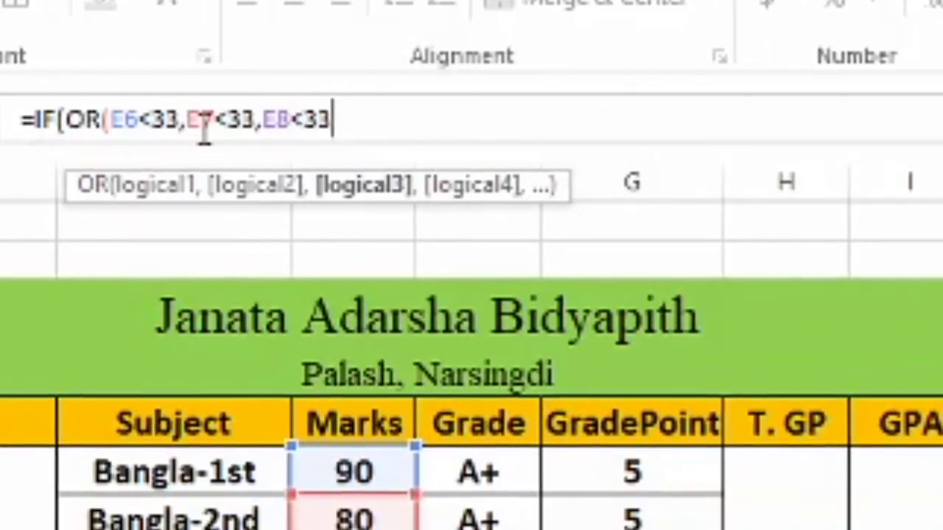
pyautogui.write(',')
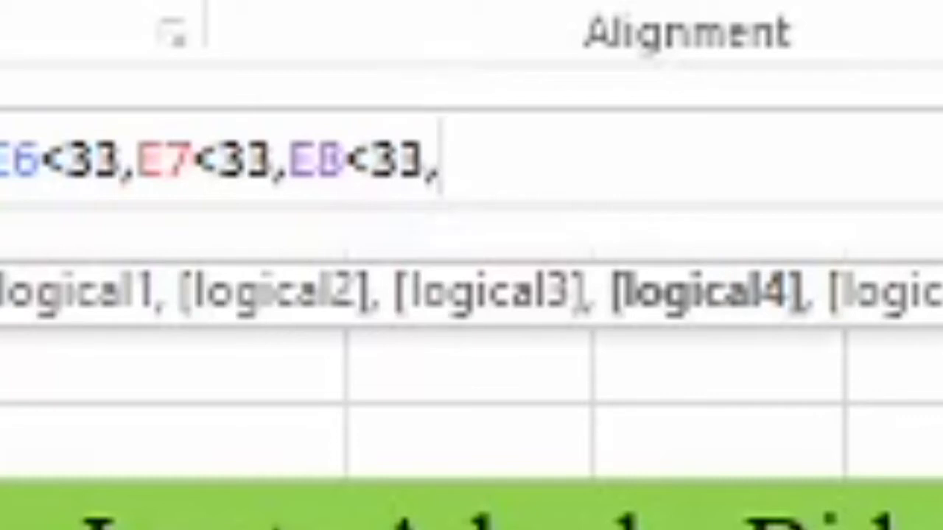
# - Extend the OR tests through E14<33 (ICT E11<17), return "Fail", and start a nested IF
pyautogui.write('E')
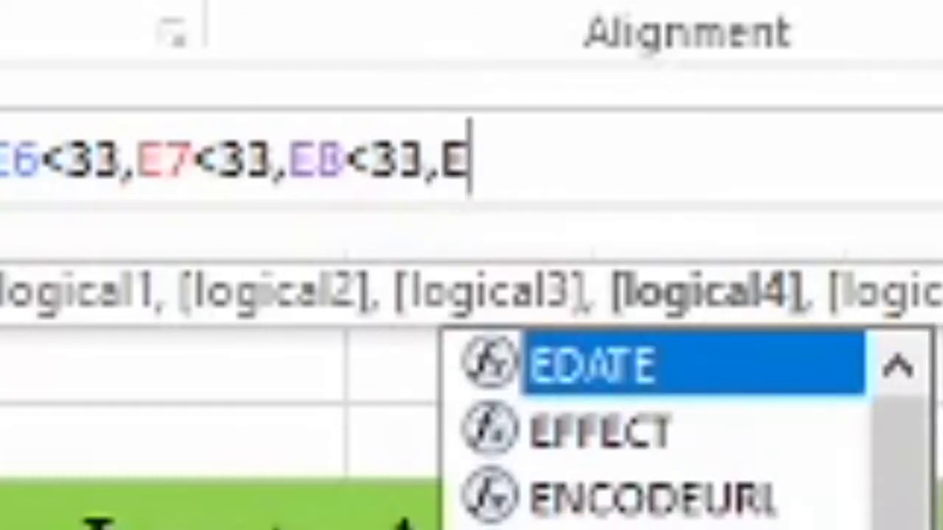
pyautogui.write('<')
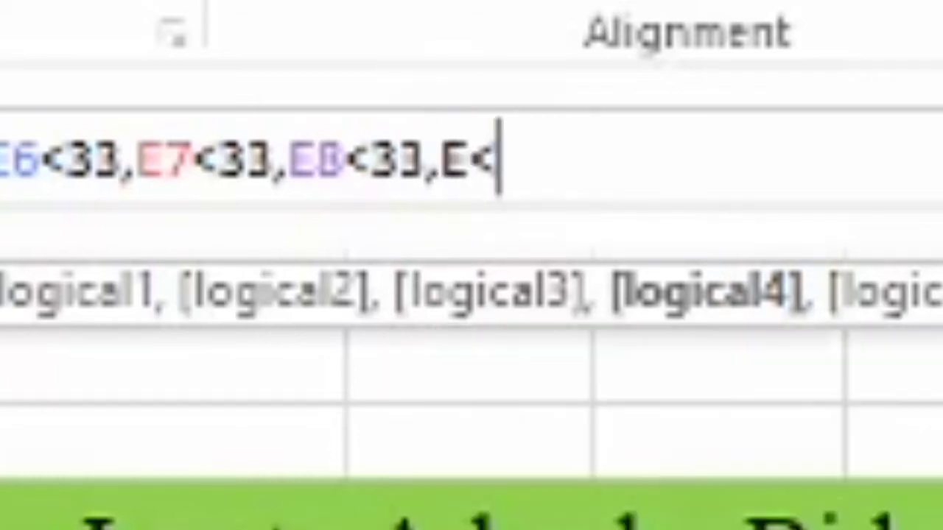
pyautogui.write('33')
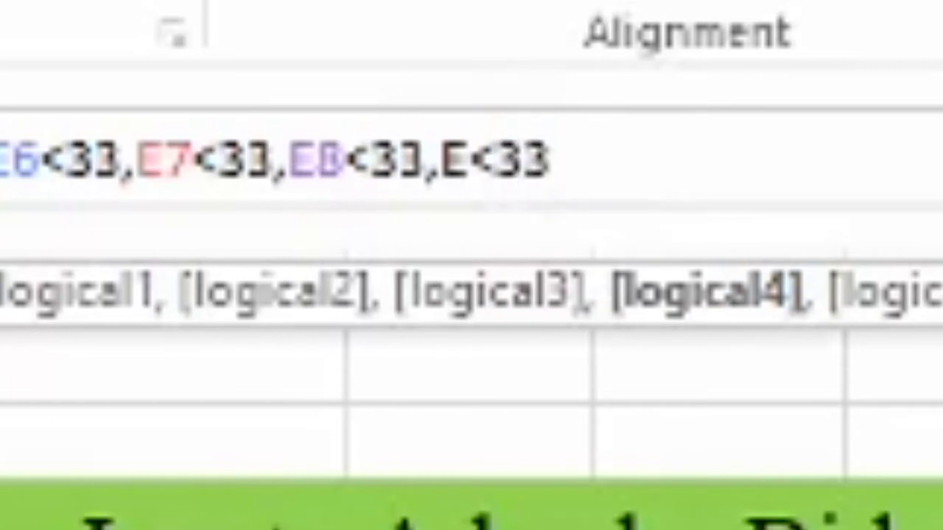
pyautogui.write(',E')
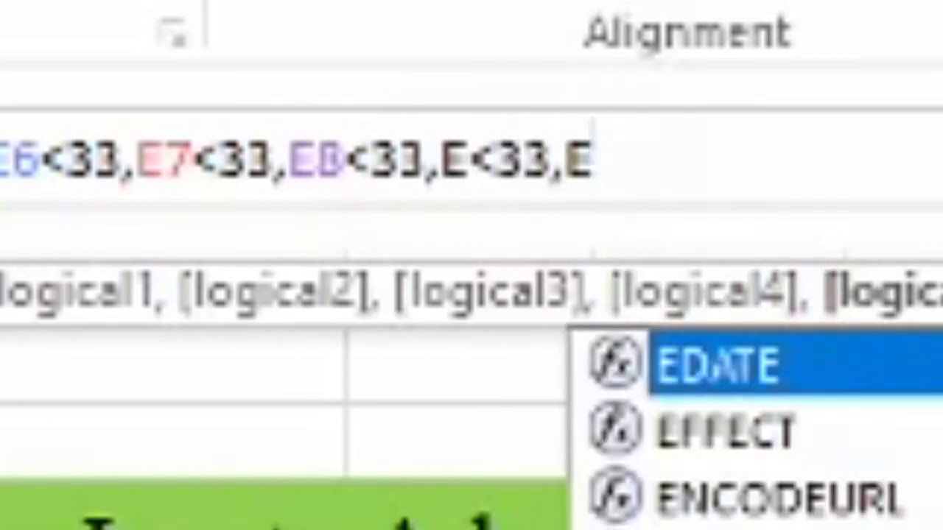
pyautogui.write('10')
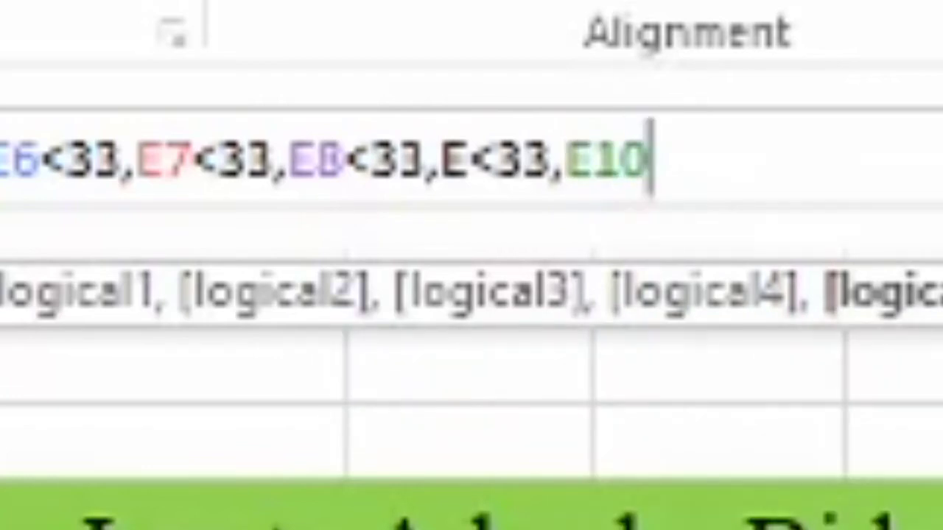
pyautogui.write('<3')
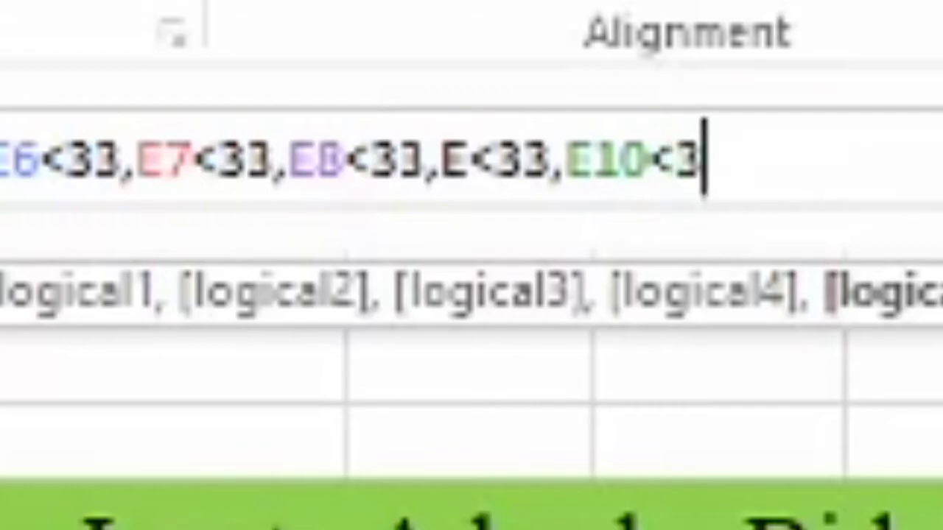
pyautogui.write('3')
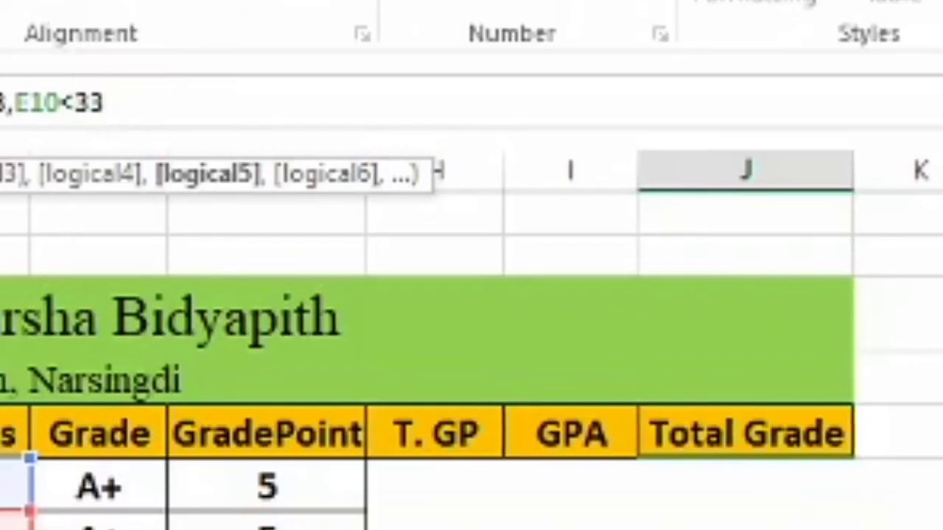
pyautogui.write(',')
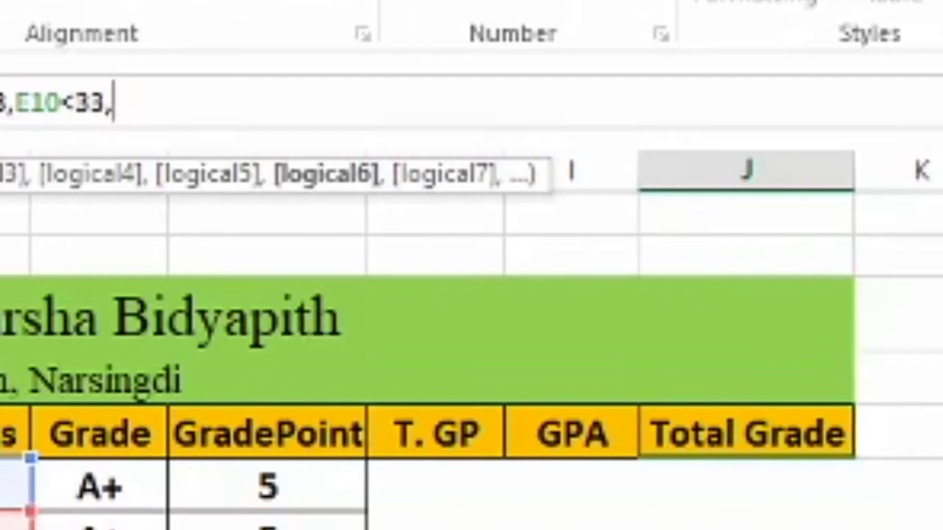
pyautogui.write('E')
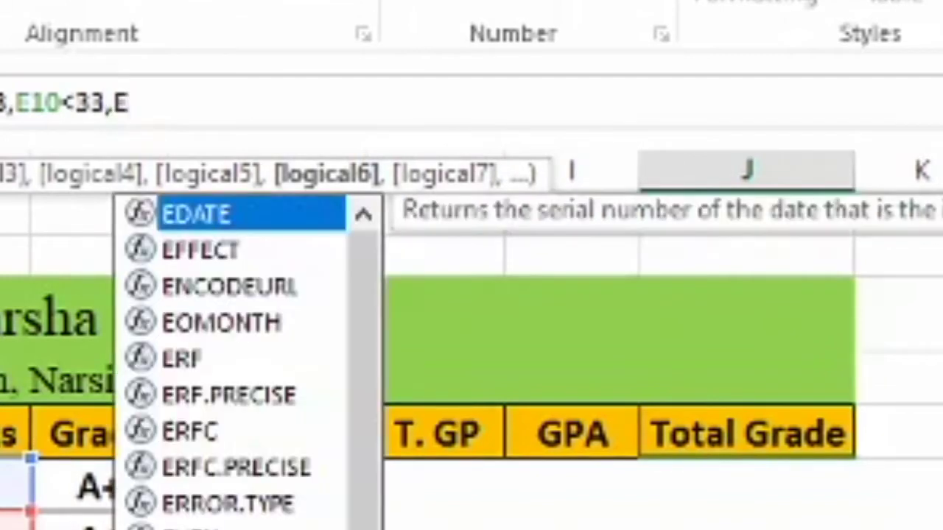
pyautogui.write('11')
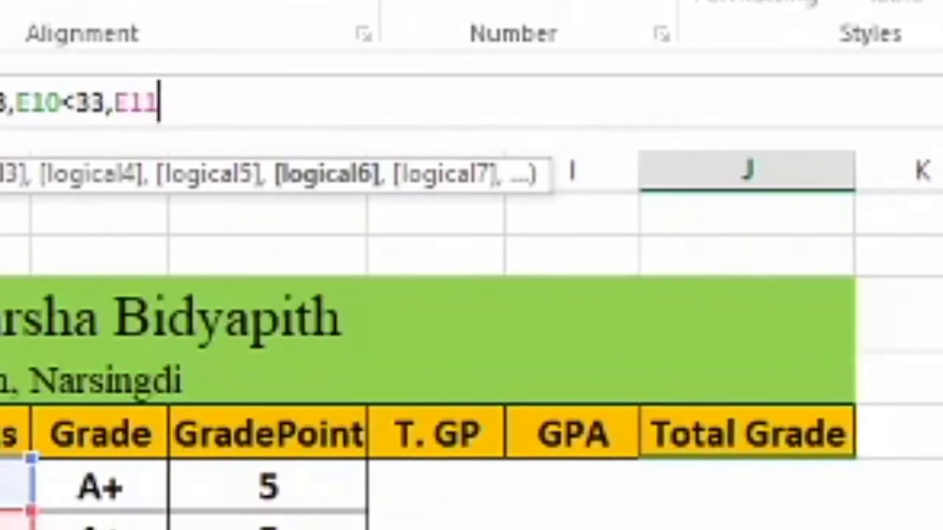
pyautogui.write('<')
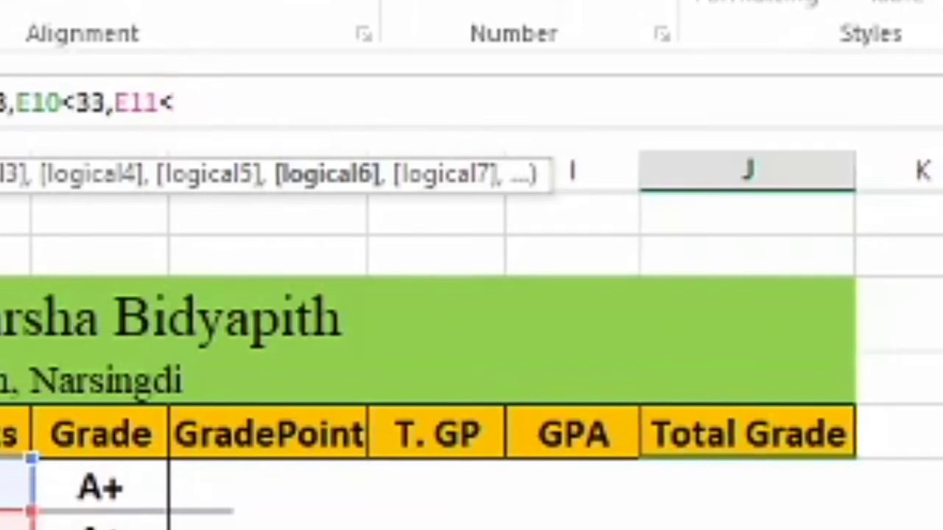
pyautogui.write('17')
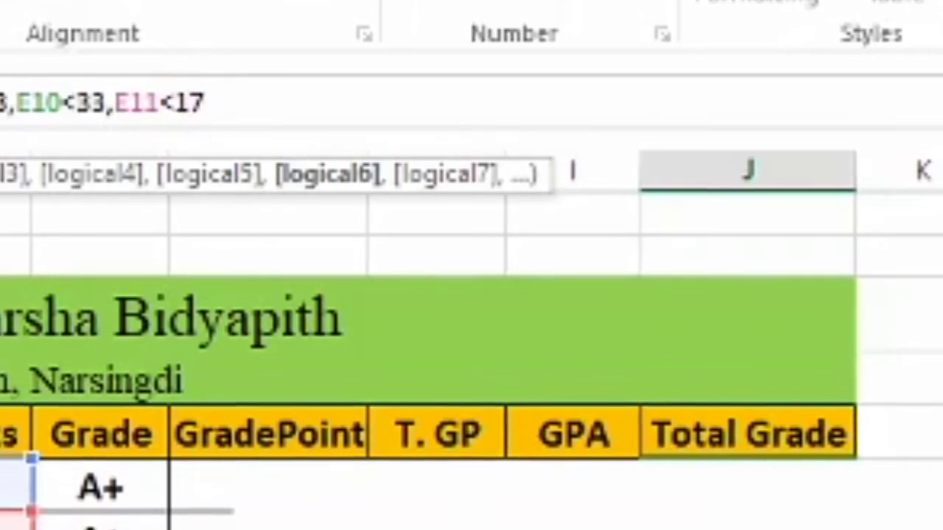
pyautogui.write(',')
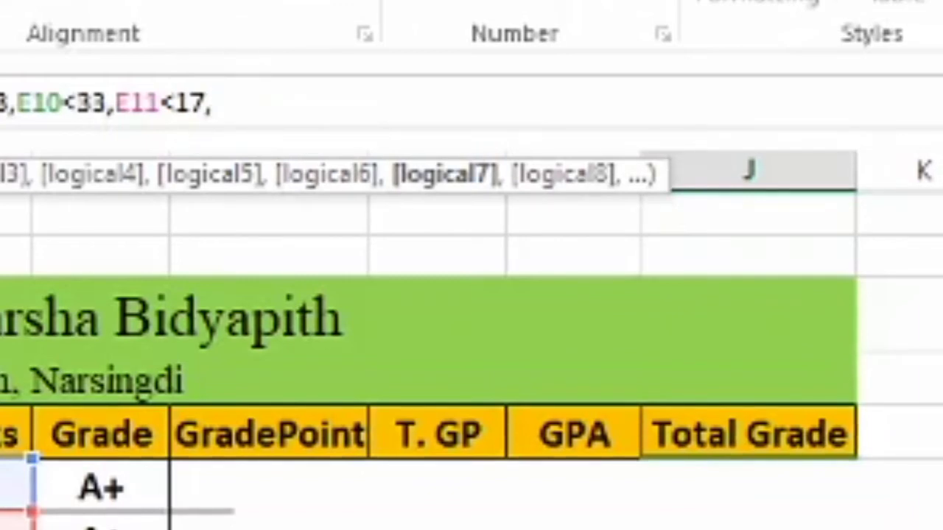
pyautogui.write('E')
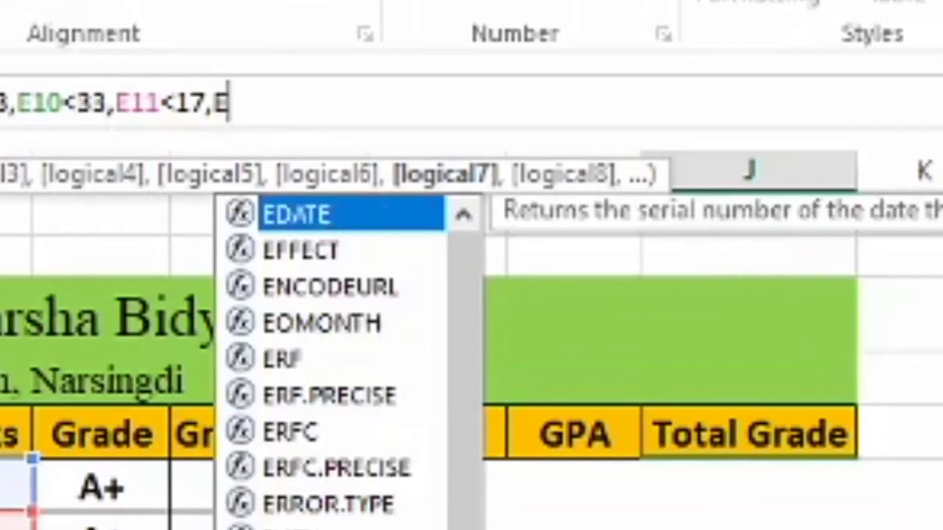
pyautogui.write('12<')
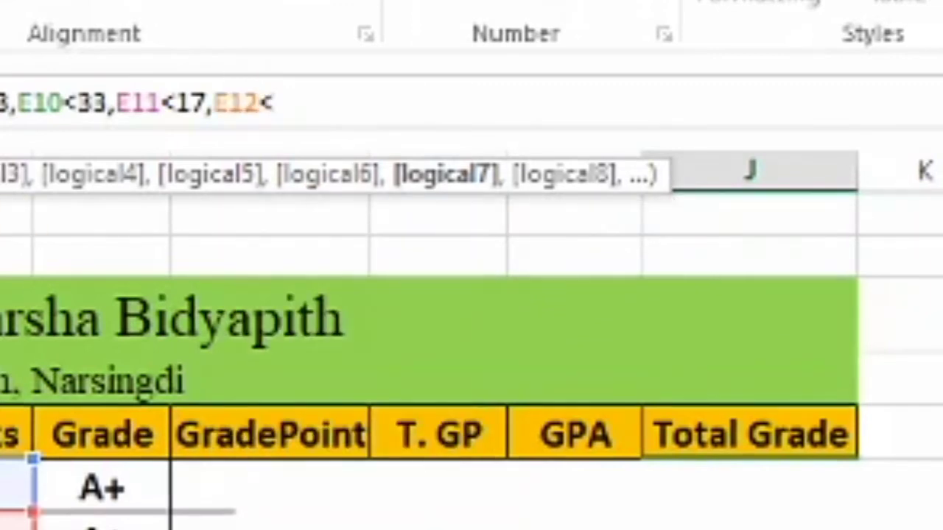
pyautogui.write('33')
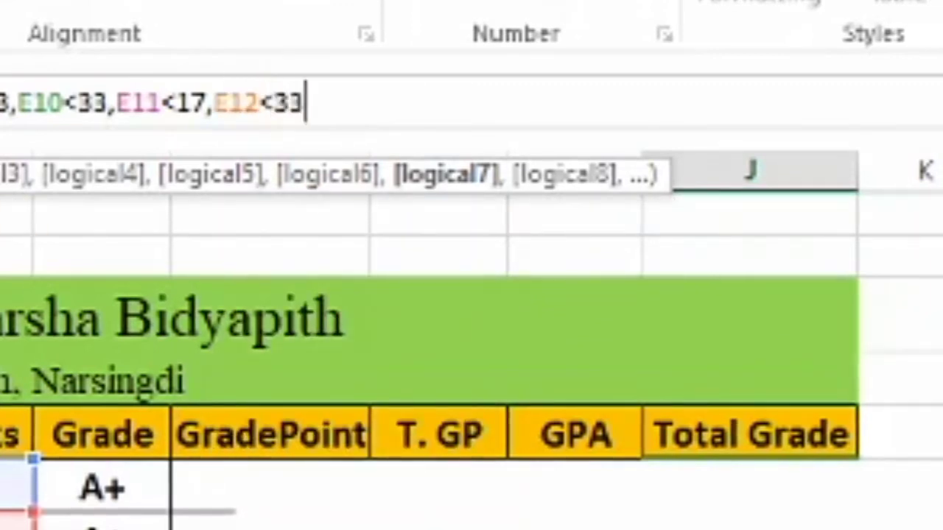
pyautogui.write(',')
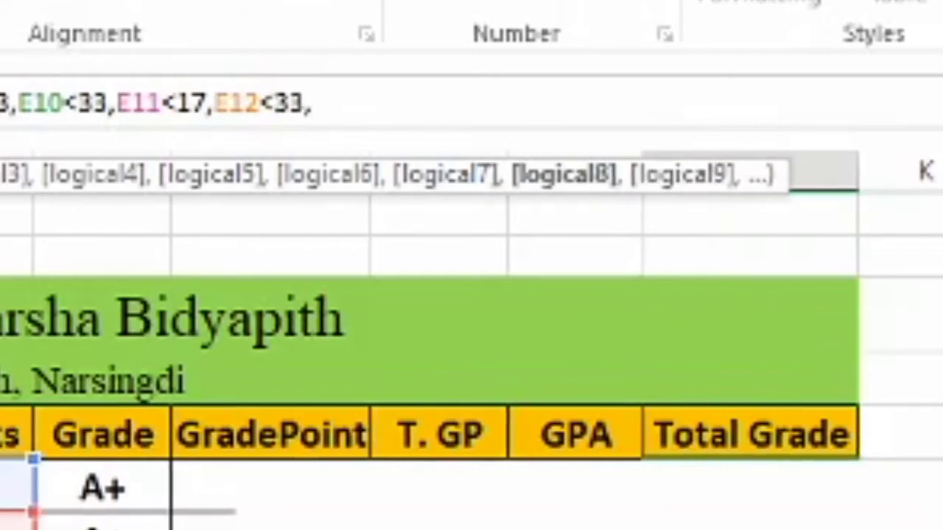
pyautogui.write('E1')
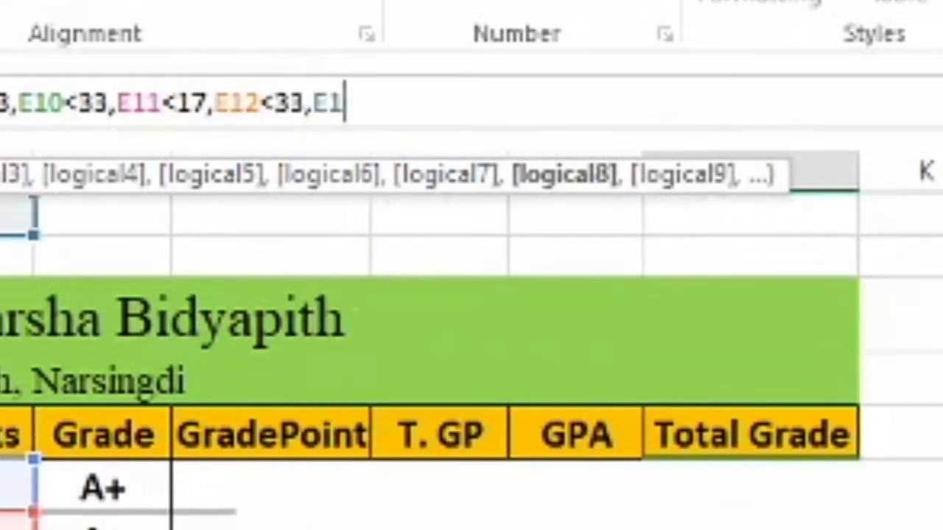
pyautogui.write('3<')
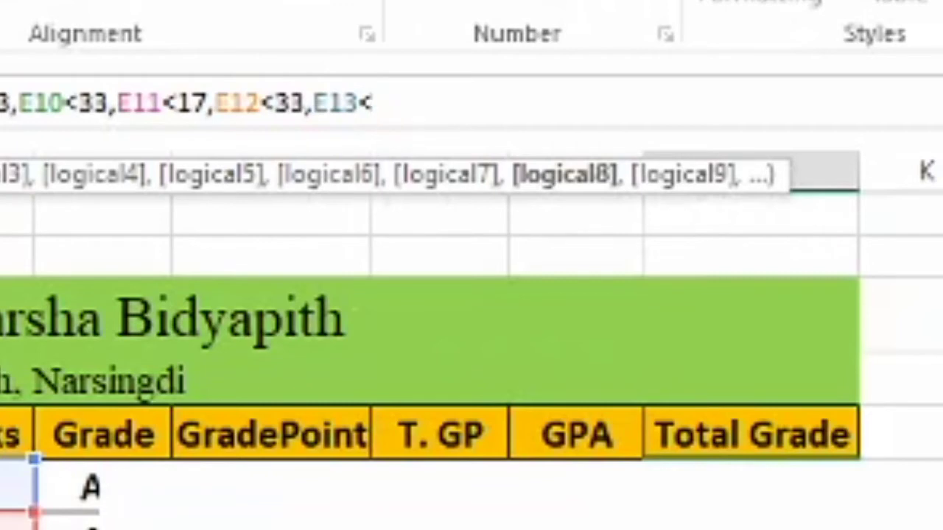
pyautogui.write('33')
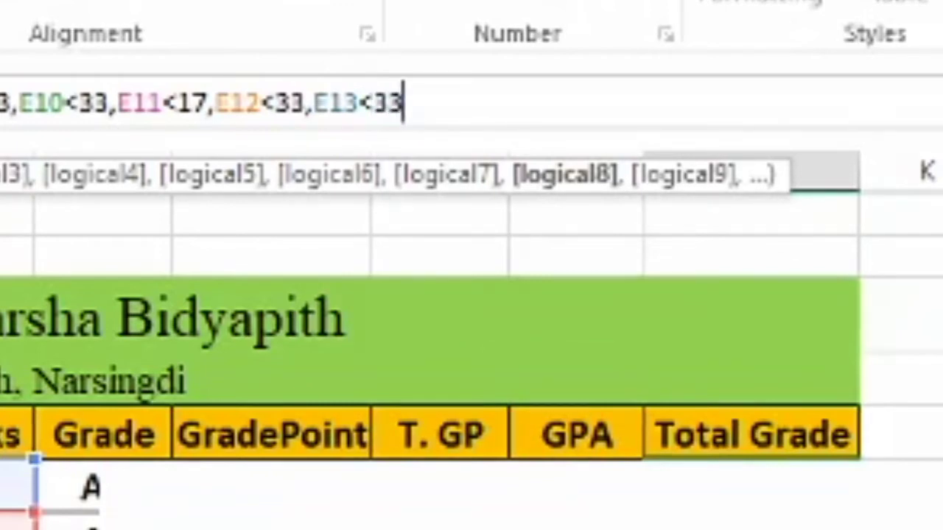
pyautogui.write(', ')
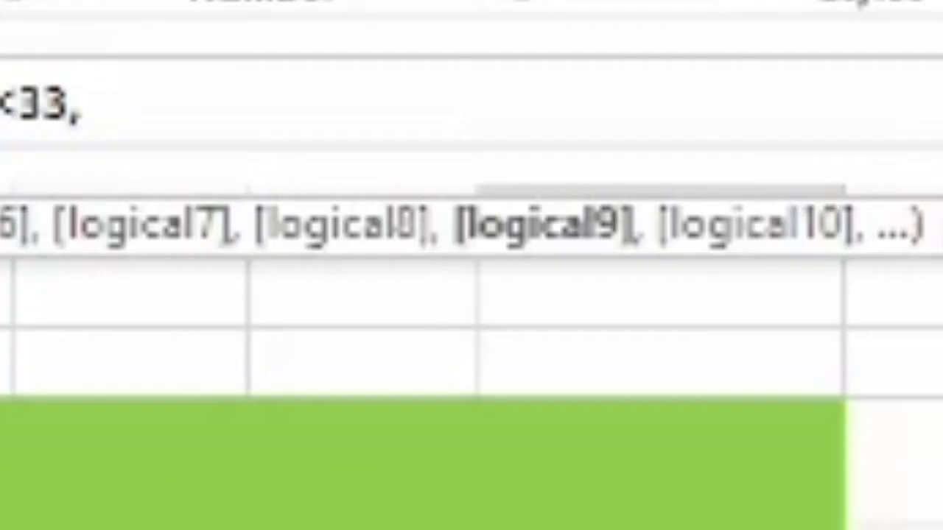
pyautogui.write('E')
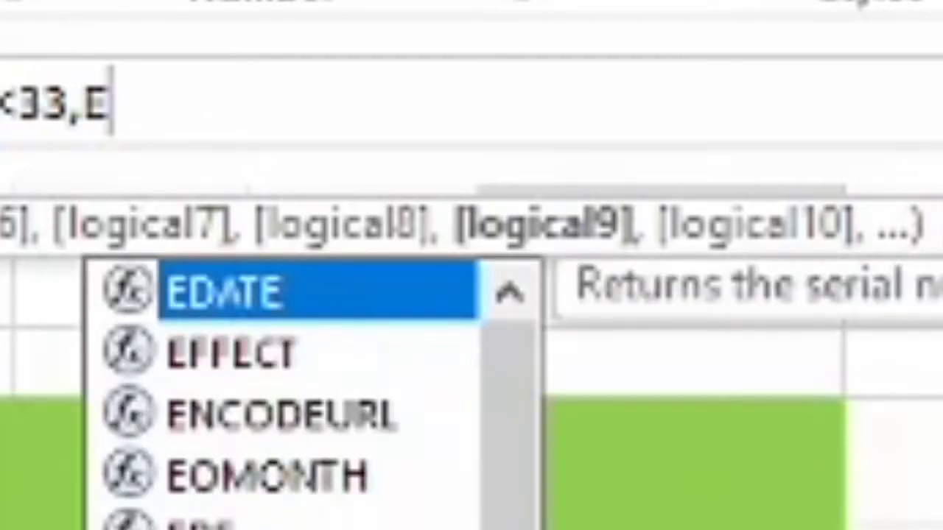
pyautogui.write('14')
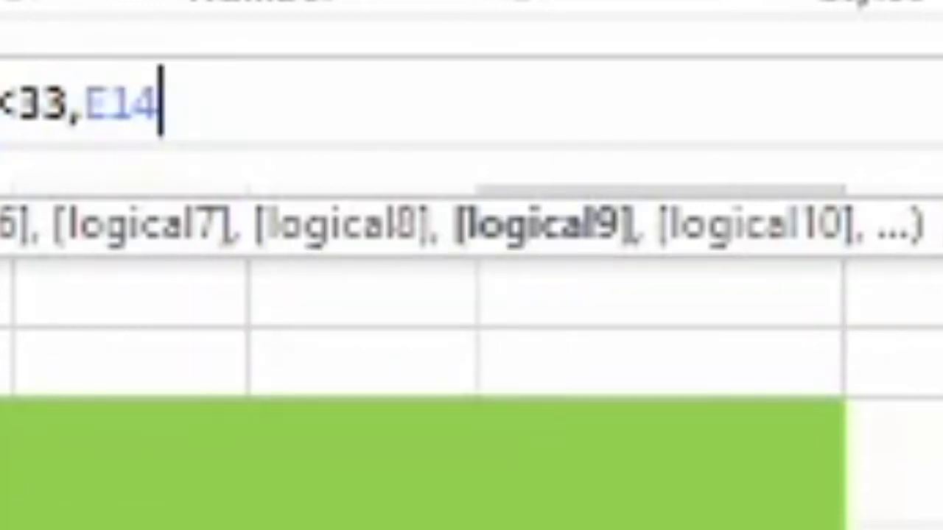
pyautogui.write('<33')
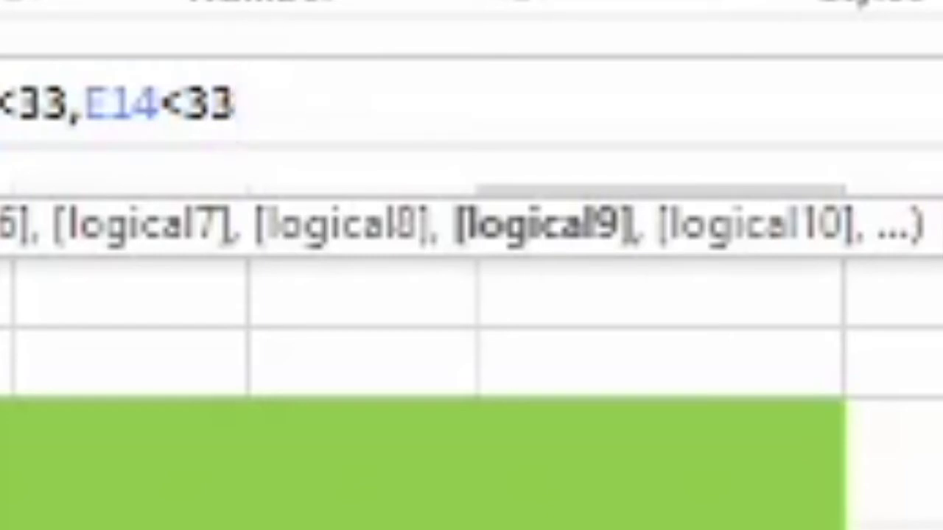
pyautogui.write(')')
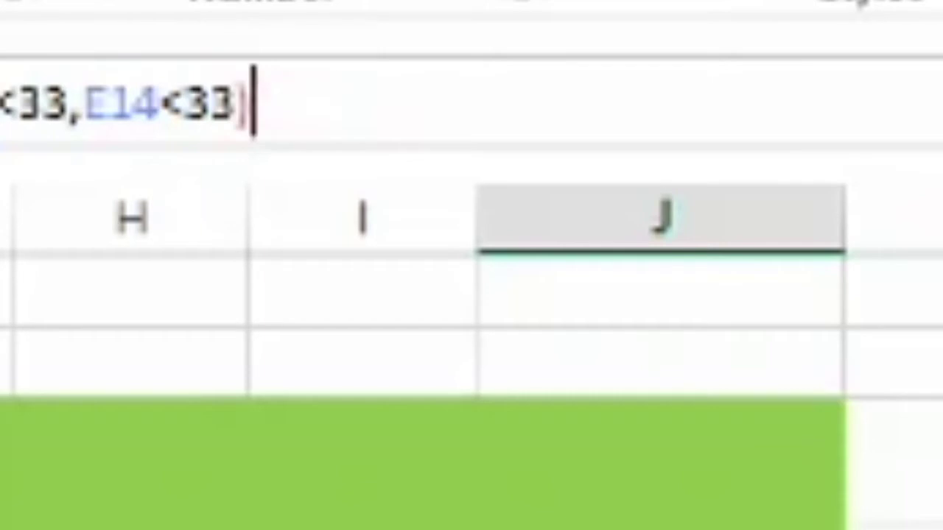
pyautogui.write(',')
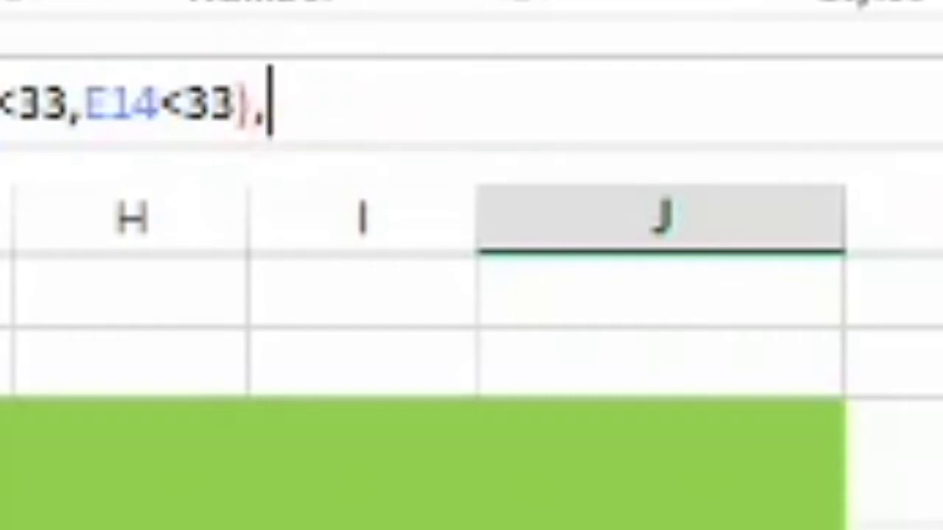
pyautogui.write('"Fa')
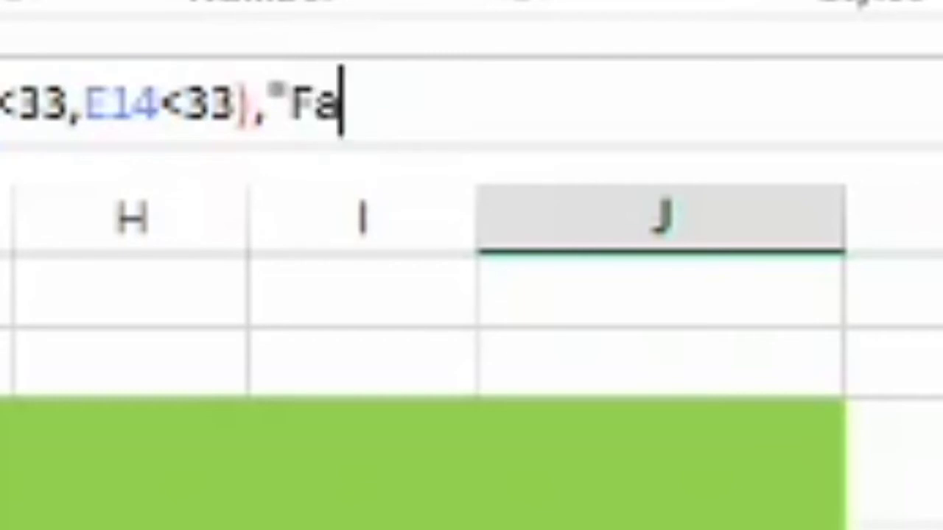
pyautogui.write('il"')
pyautogui.write(',IF(')
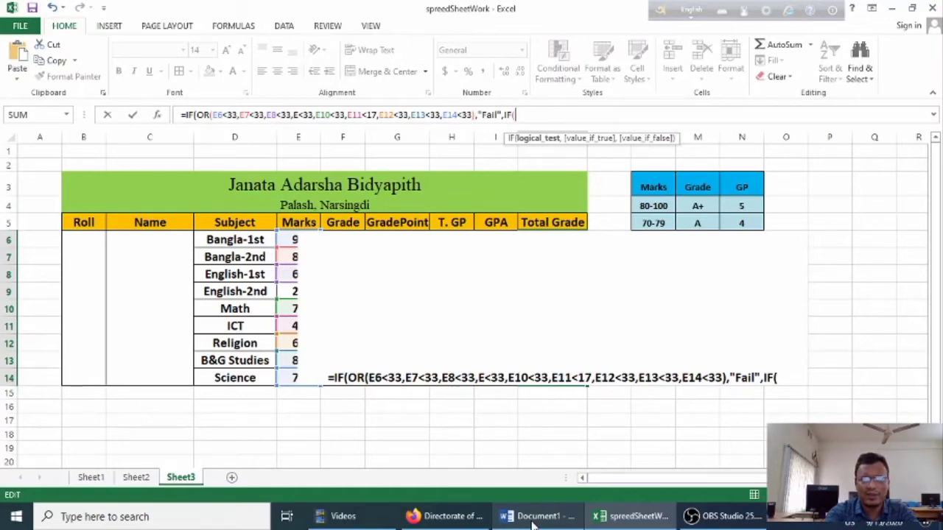
# - Add nested branches returning "A+" when I6>=5 and "A" when I6>=4
pyautogui.write('I6>=5,')
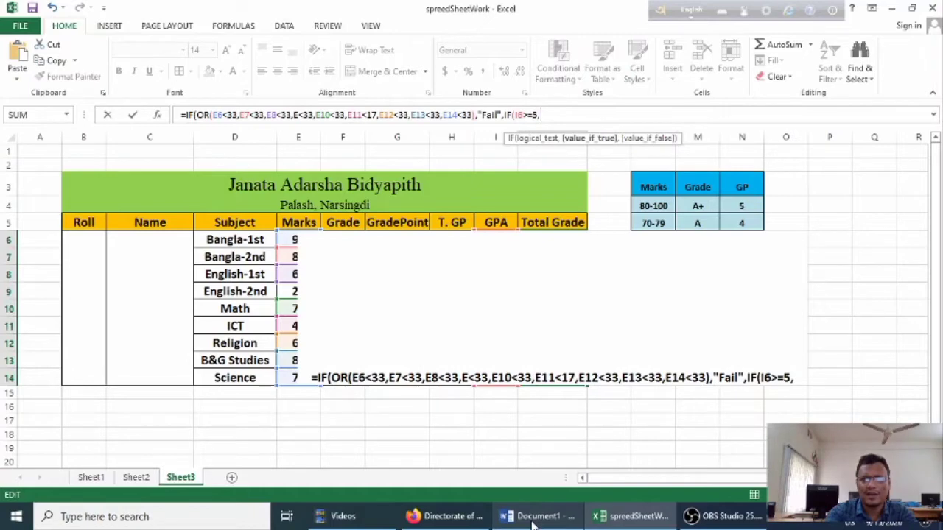
pyautogui.press('BackSpace')
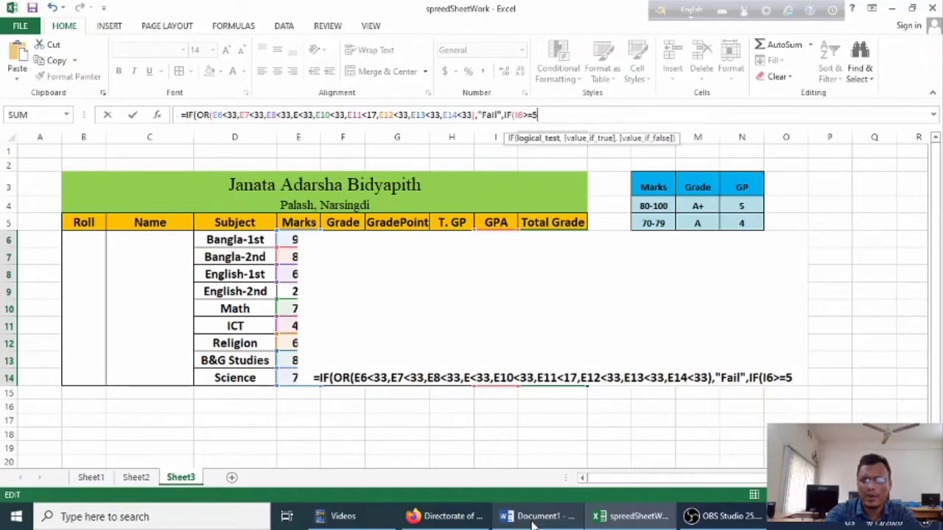
pyautogui.write(',')
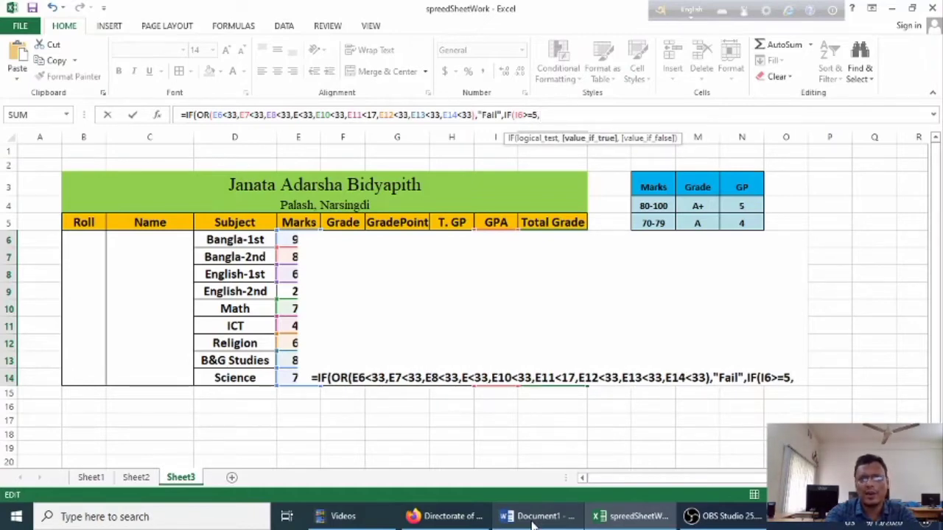
pyautogui.write('"A')
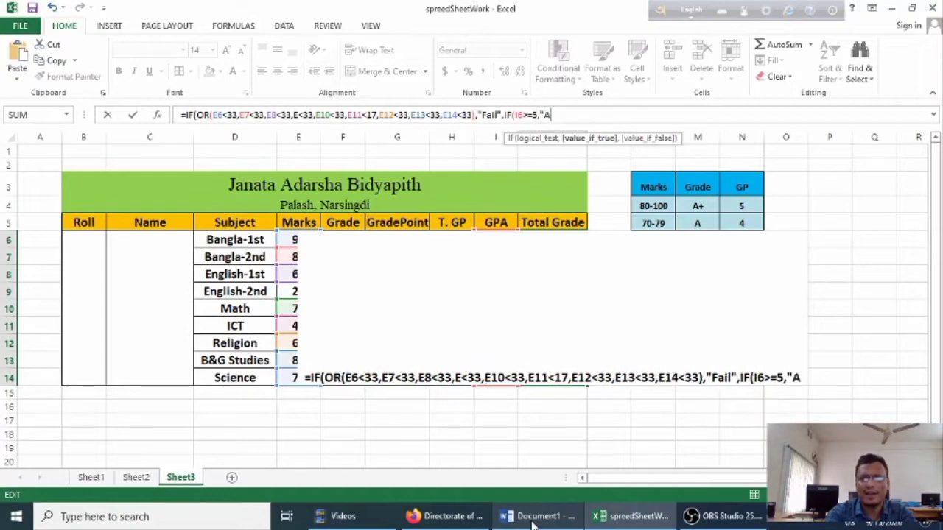
pyautogui.write('+')
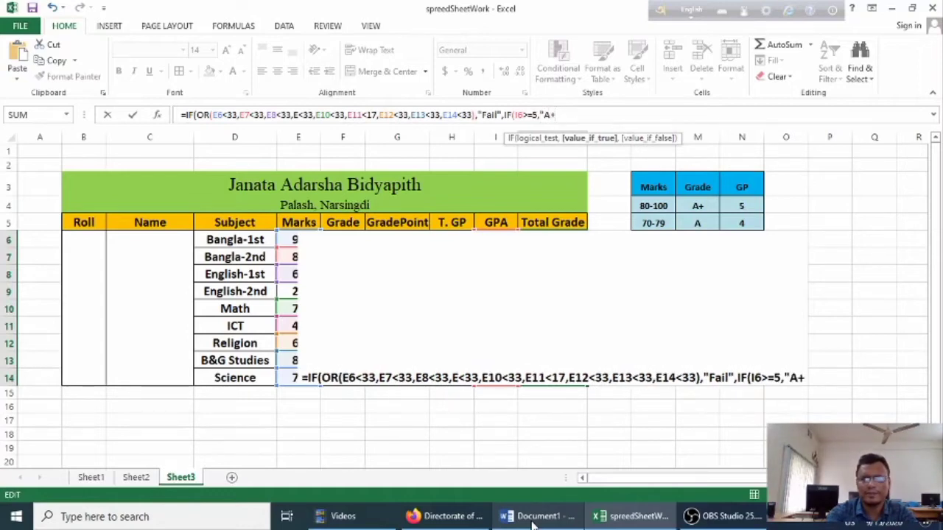
pyautogui.write('",')
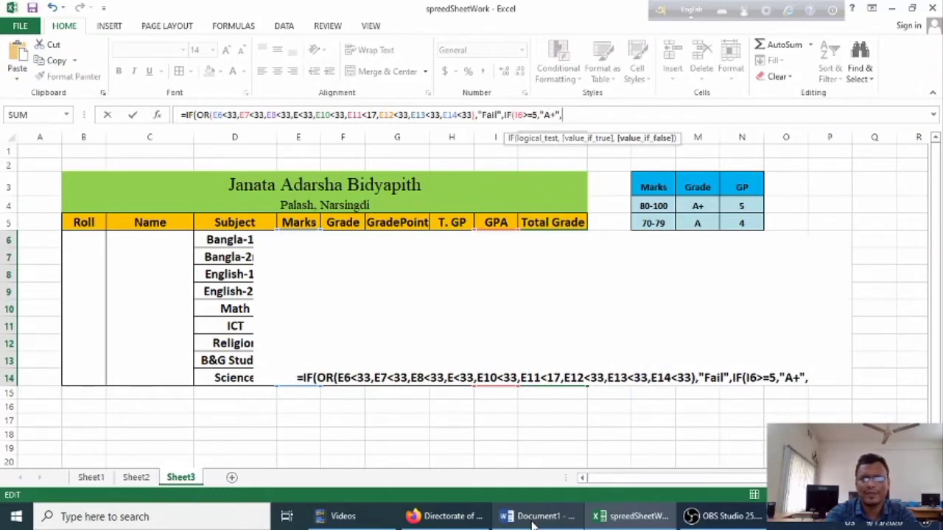
pyautogui.write('IF')
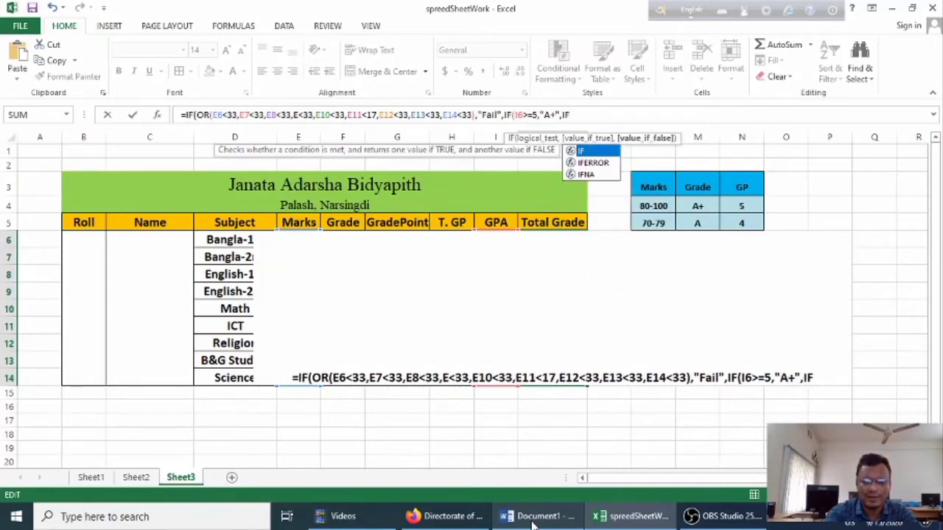
pyautogui.write('(I')
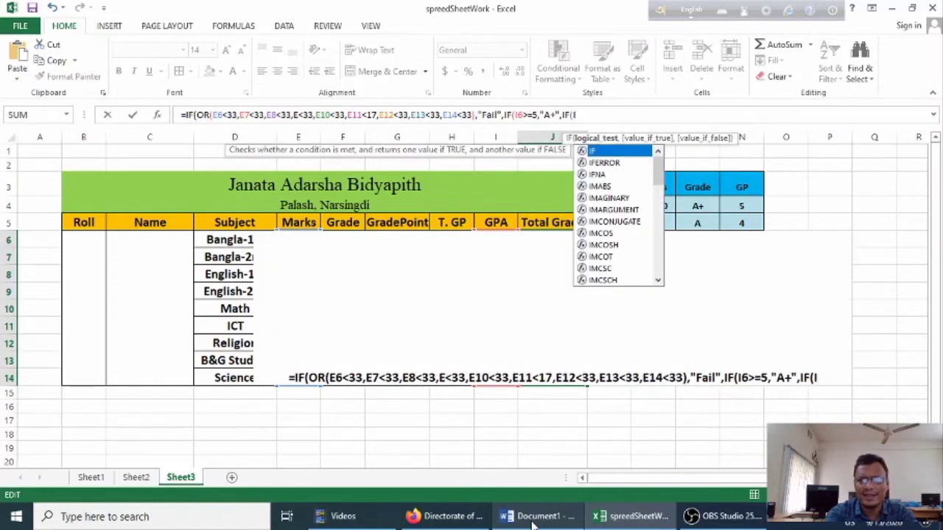
pyautogui.write('f')
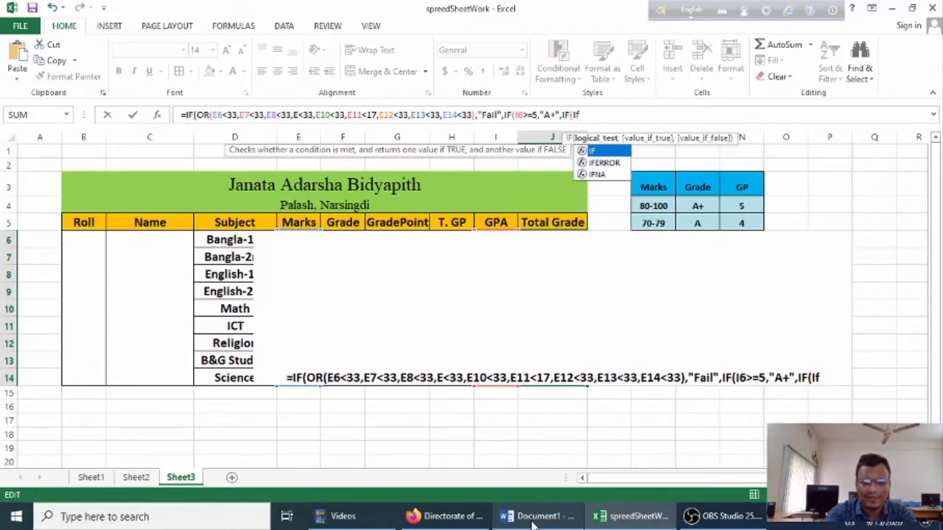
pyautogui.press('BackSpace')
pyautogui.write('F')
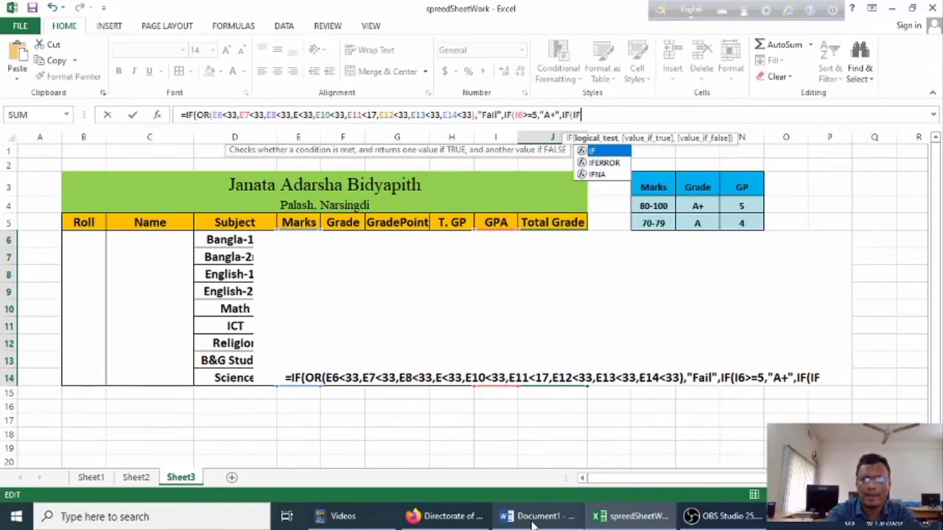
pyautogui.write('(')
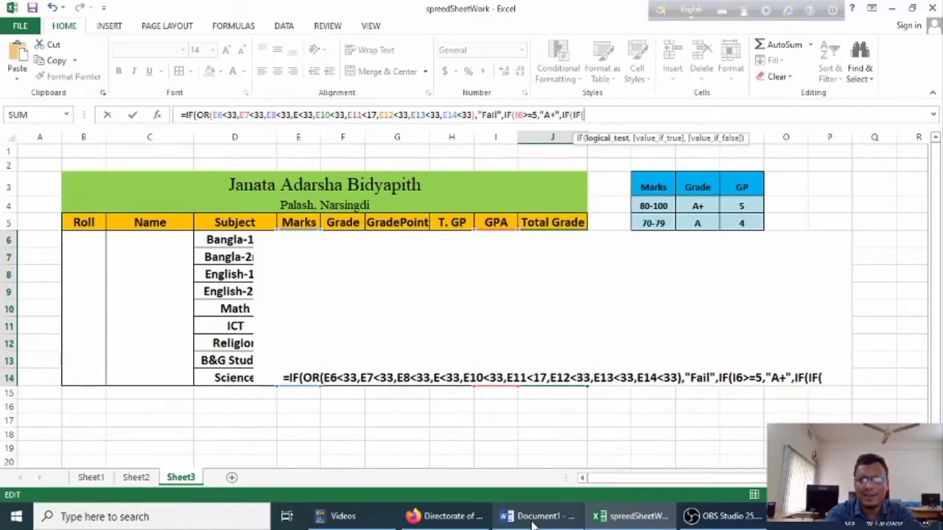
pyautogui.press('BackSpace')
pyautogui.press('BackSpace')
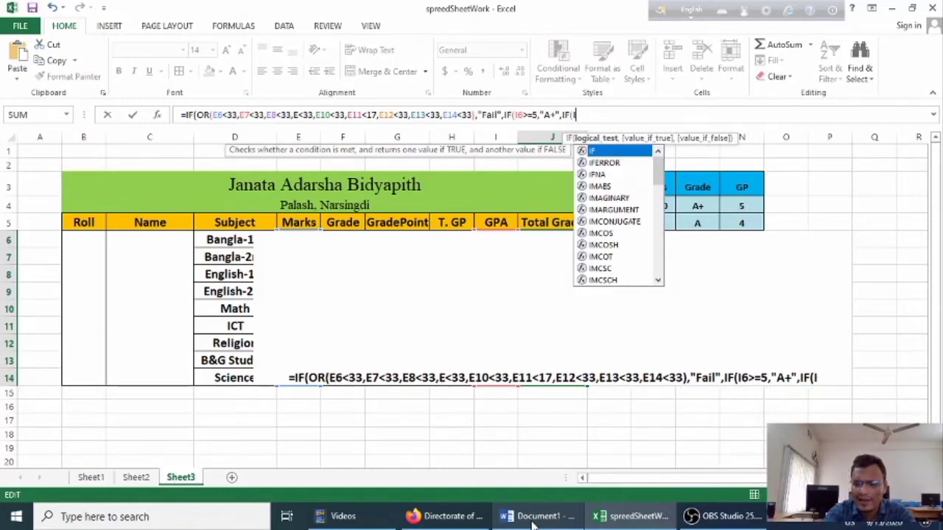
pyautogui.write('6')
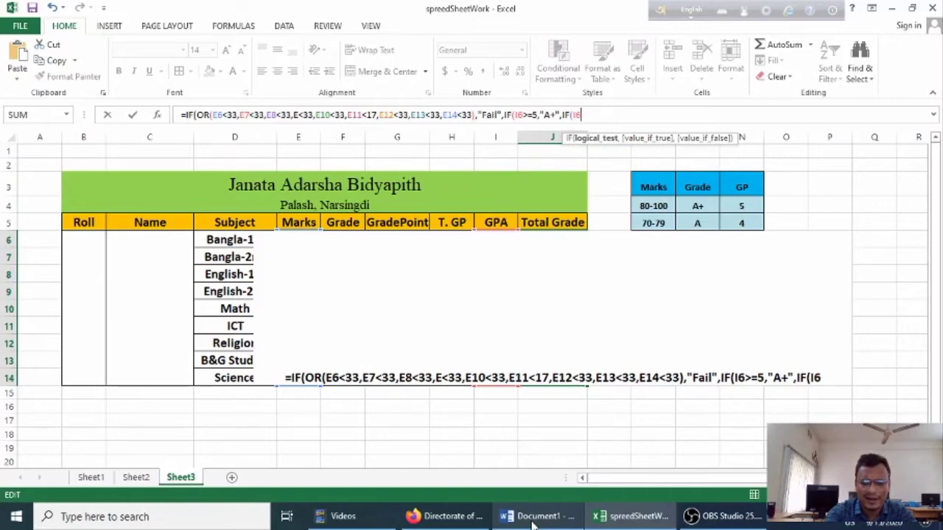
pyautogui.write('>')
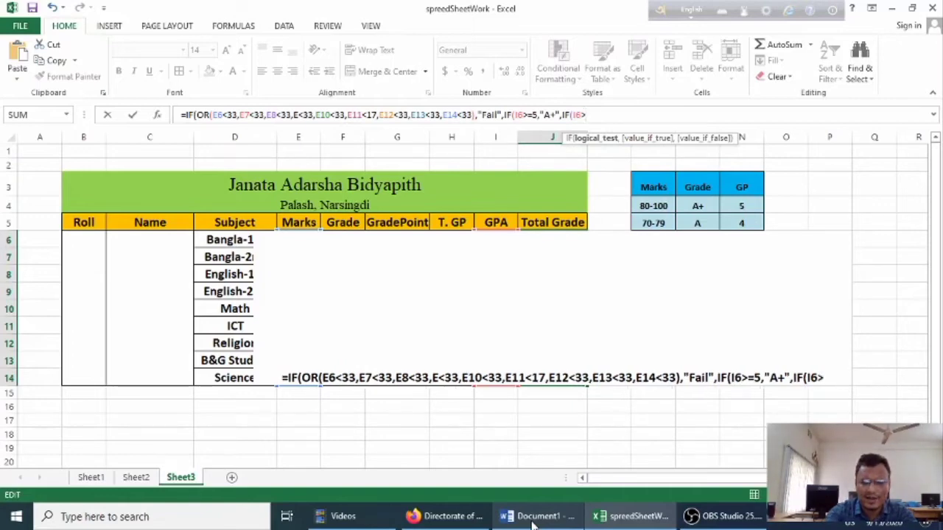
pyautogui.write('=4')
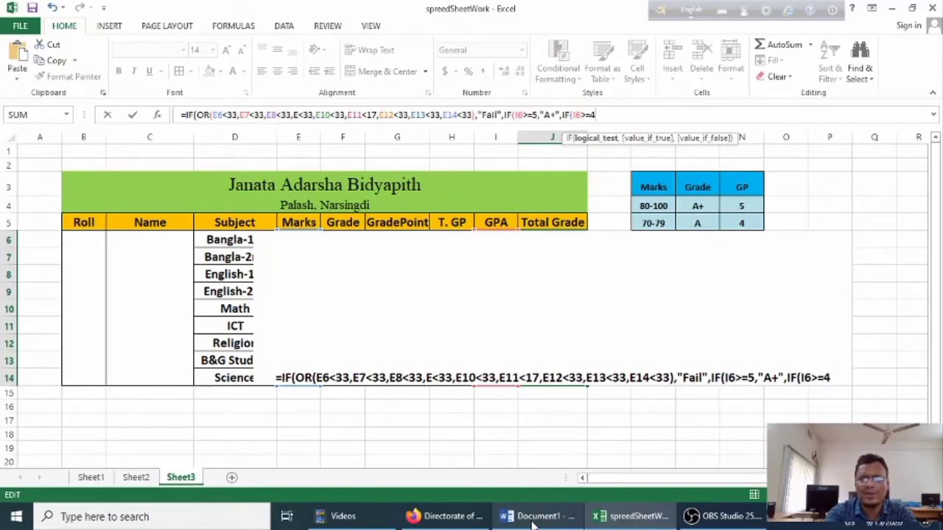
pyautogui.write(',')
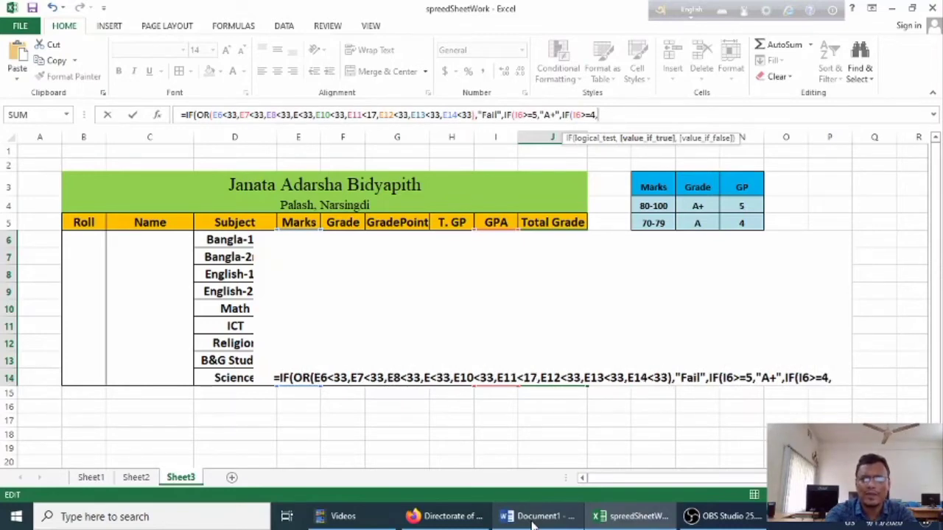
pyautogui.write('"')
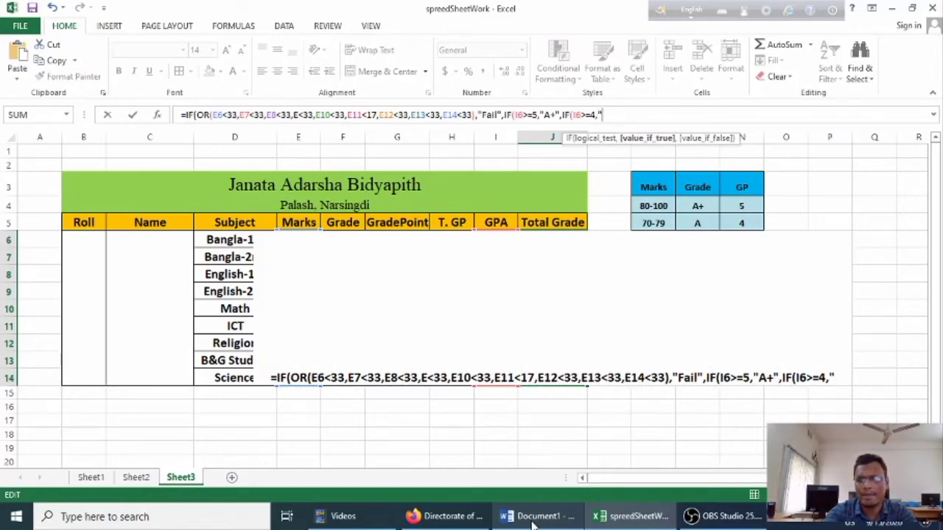
pyautogui.write('A')
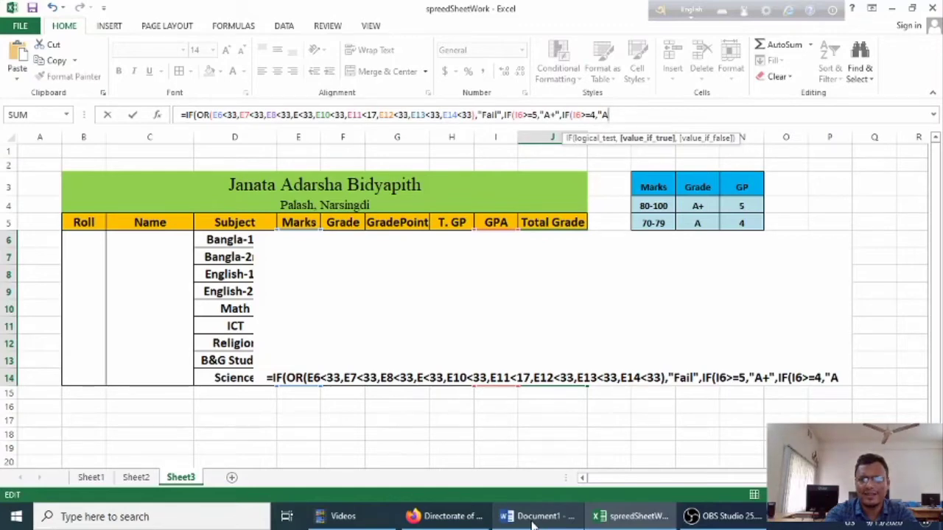
pyautogui.write('",')
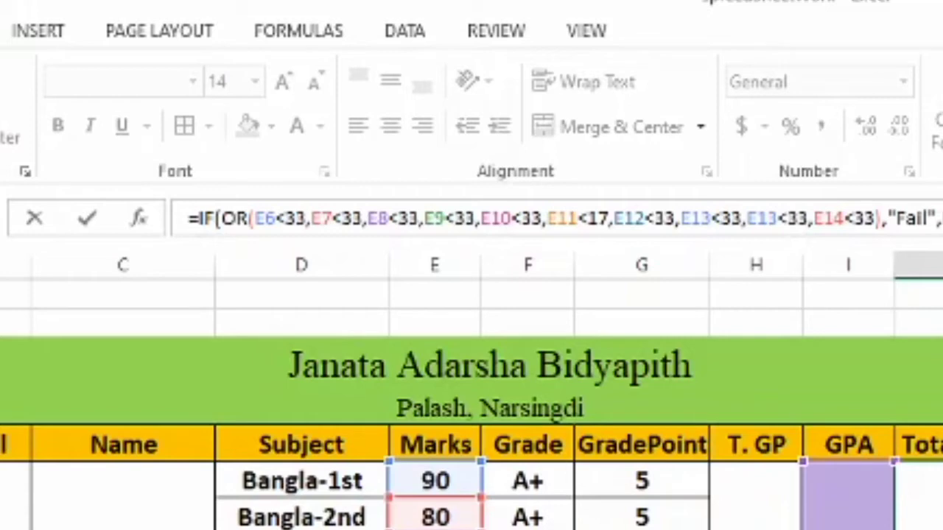
# - End the formula with a final "Faill" result and closing parentheses for all nested IFs
pyautogui.write('"Fa')
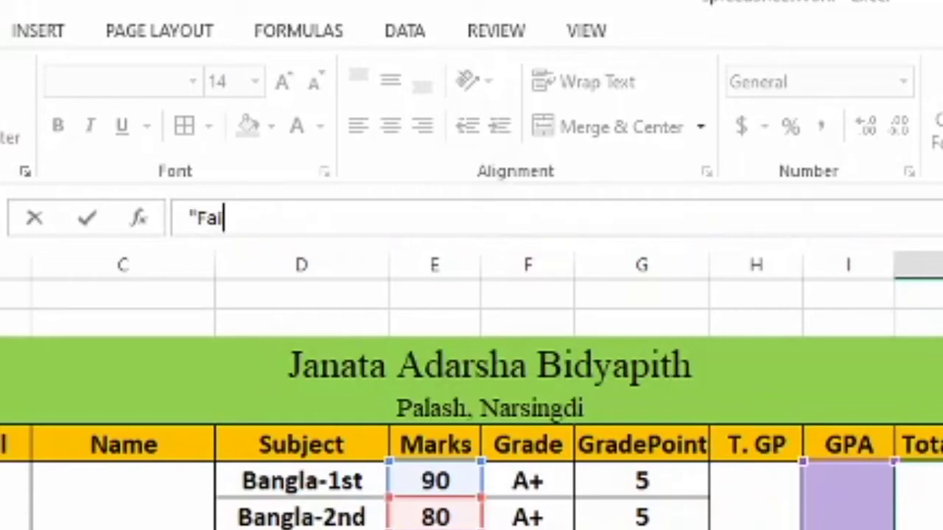
pyautogui.write('ill')
pyautogui.write('"')
pyautogui.write(')))')
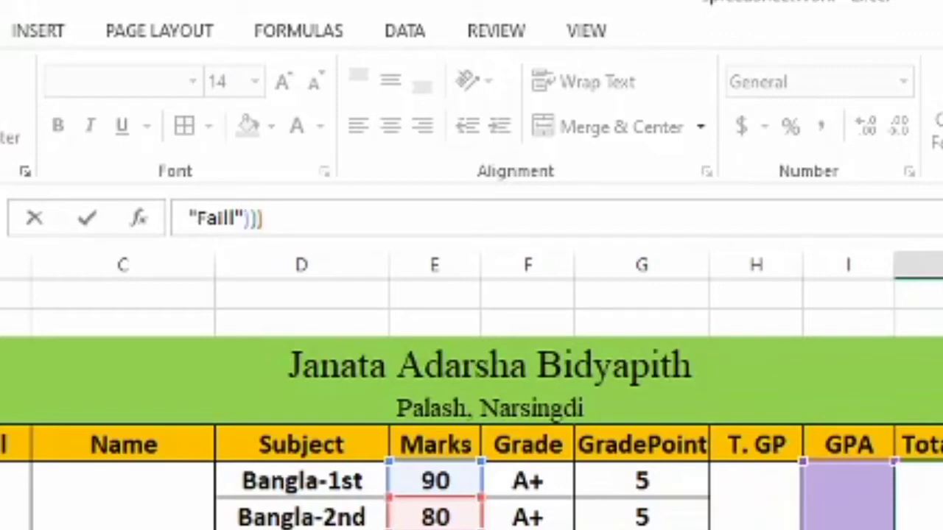
pyautogui.write(')')
pyautogui.write('))')
pyautogui.write('))')
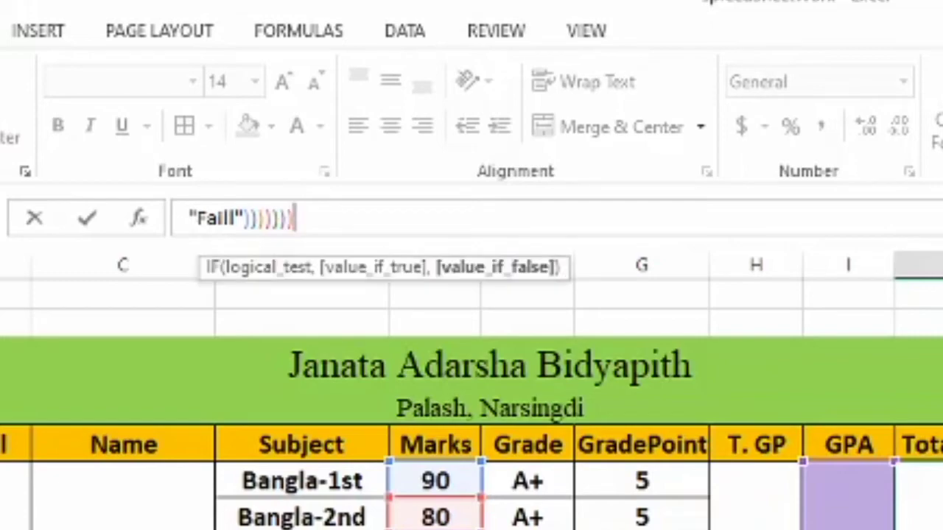
pyautogui.write(')')
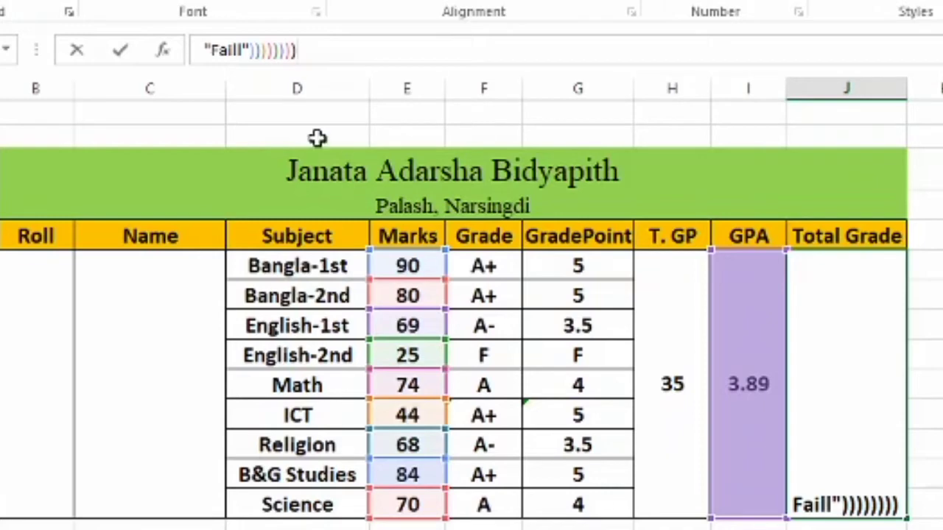
# - Confirm the formula so J6 shows Fail, and middle-align the merged cell
pyautogui.click(122, 51)
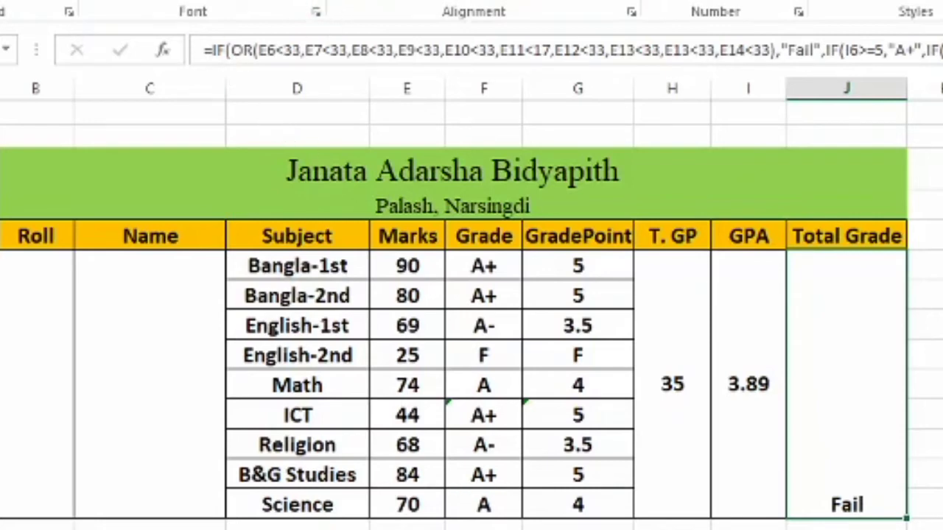
pyautogui.hotkey('alt', 'h')
pyautogui.press('a')
pyautogui.press('m')
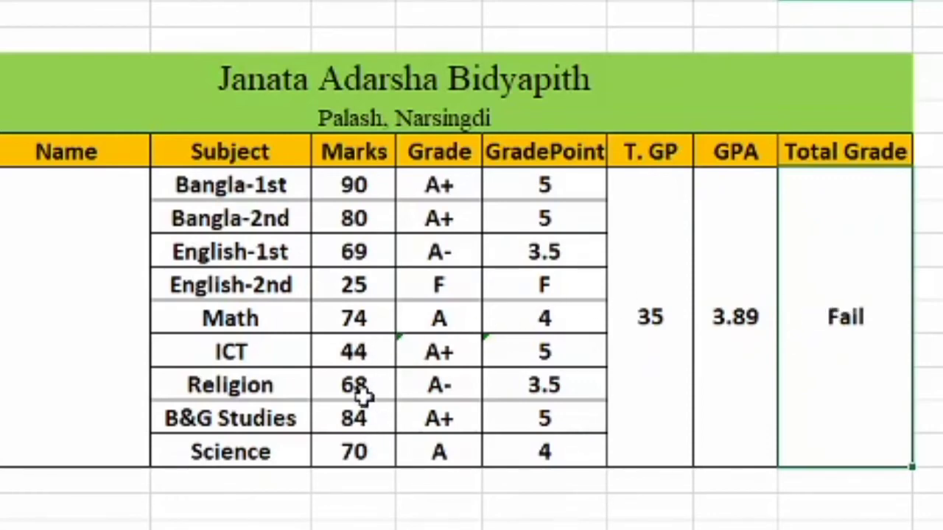
# - Enter marks Science 82, Religion 81, Math 93, English-2nd 80 and English-1st 89
pyautogui.click(367, 452)
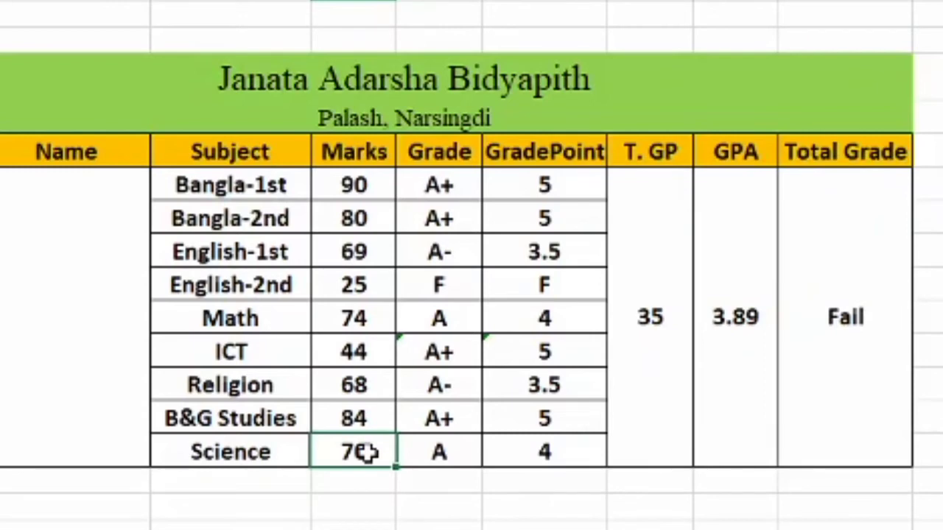
pyautogui.write('82')
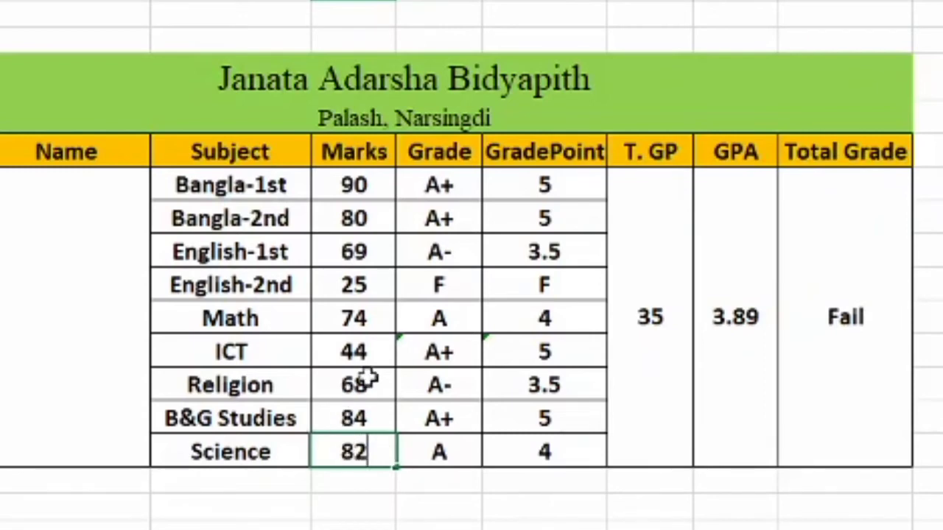
pyautogui.click(368, 387)
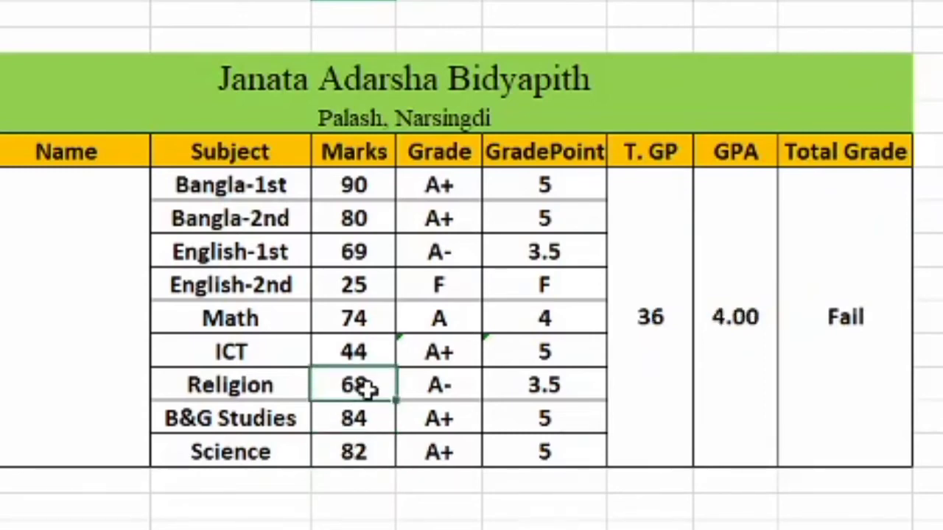
pyautogui.write('81')
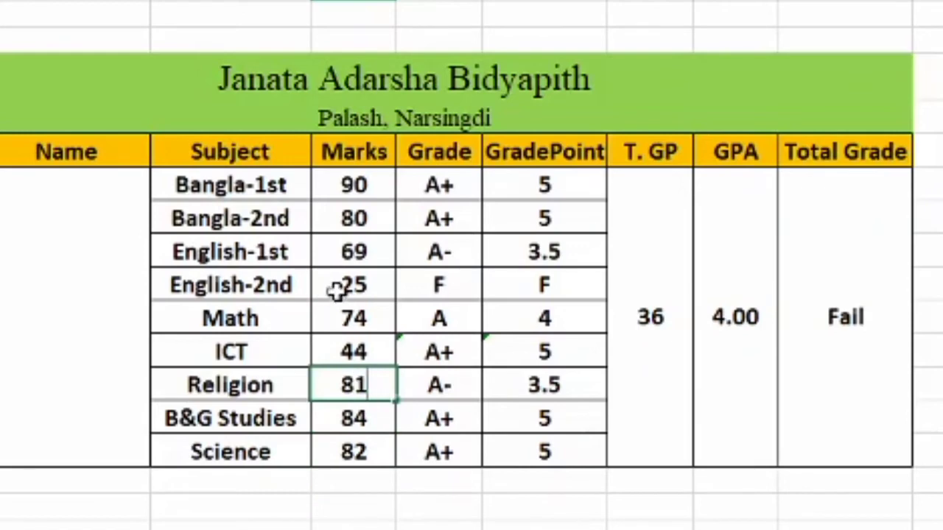
pyautogui.click(370, 351)
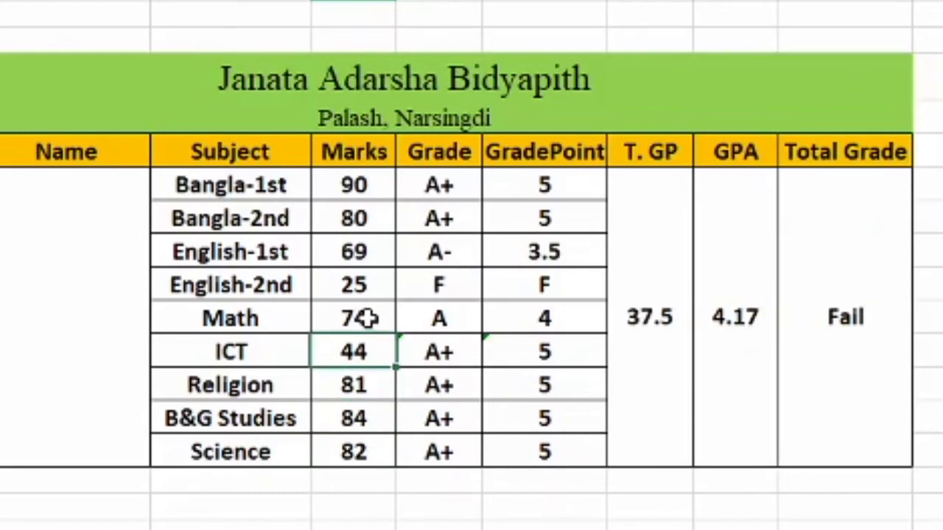
pyautogui.click(368, 321)
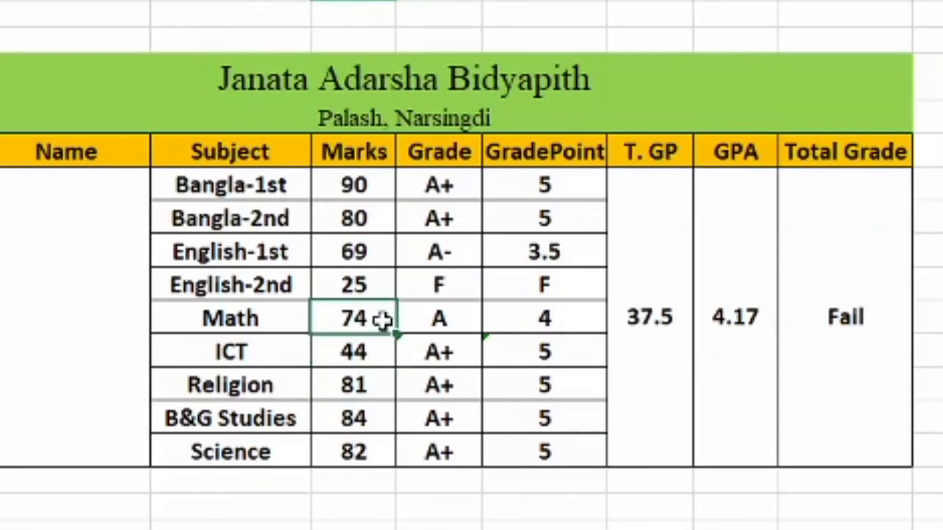
pyautogui.write('93')
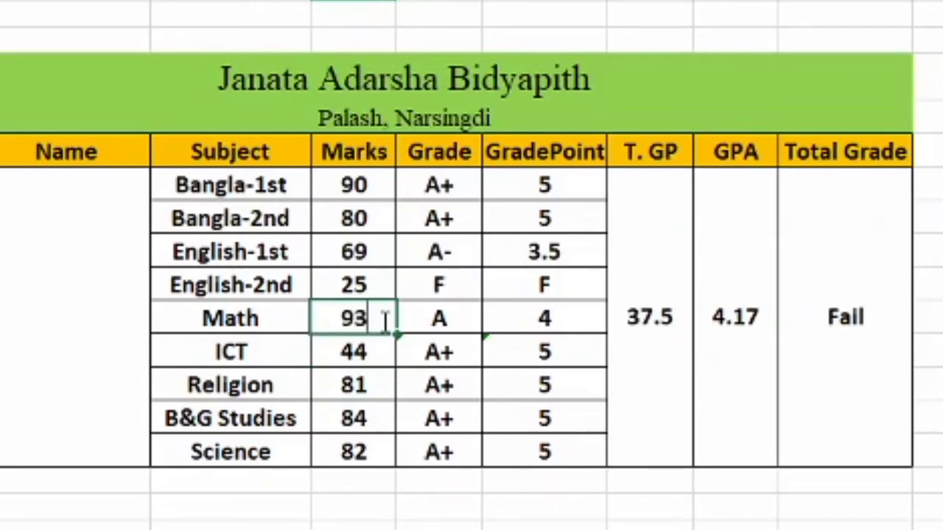
pyautogui.click(361, 285)
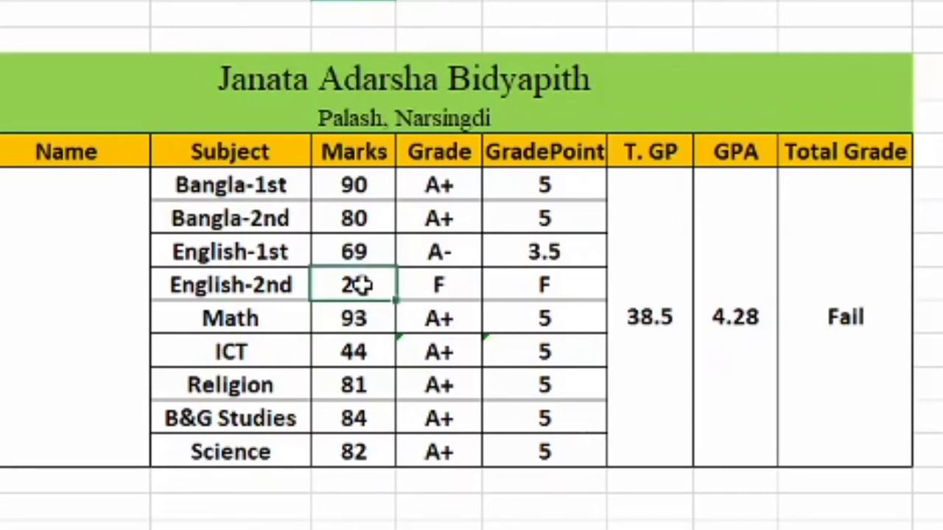
pyautogui.write('80')
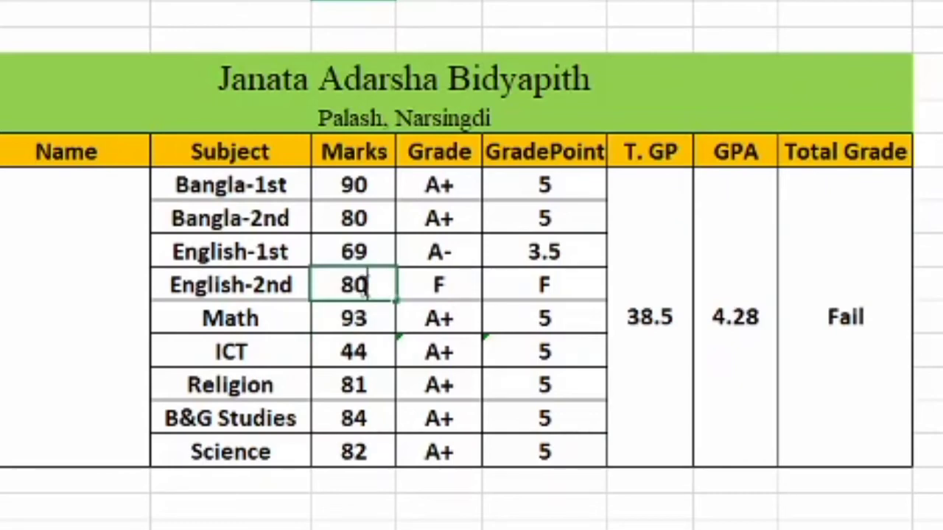
pyautogui.click(361, 252)
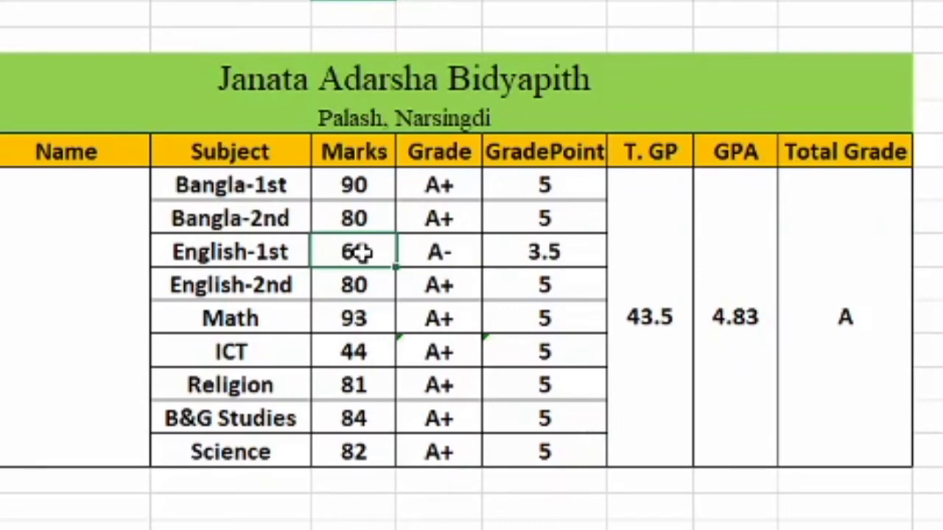
pyautogui.write('89')
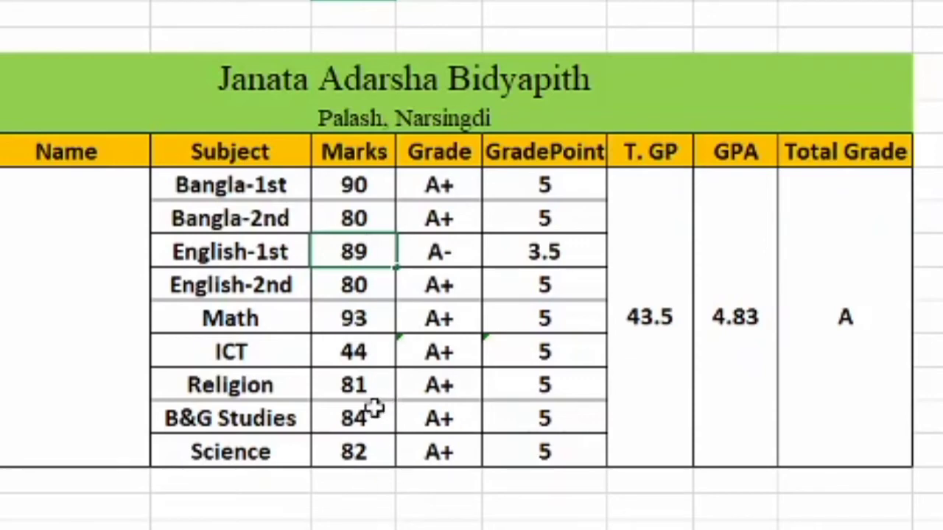
pyautogui.click(438, 523)
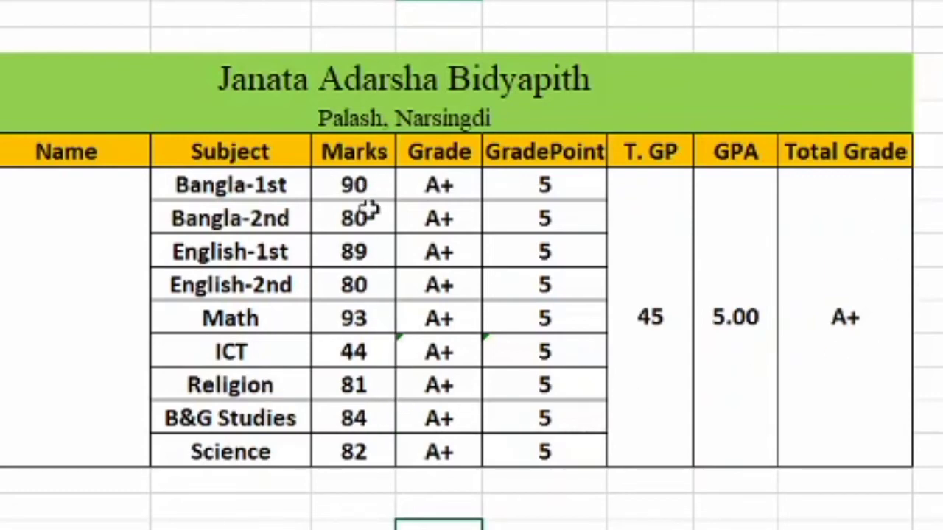
# - Change the Math mark from 93 to 23
pyautogui.doubleClick(354, 317)
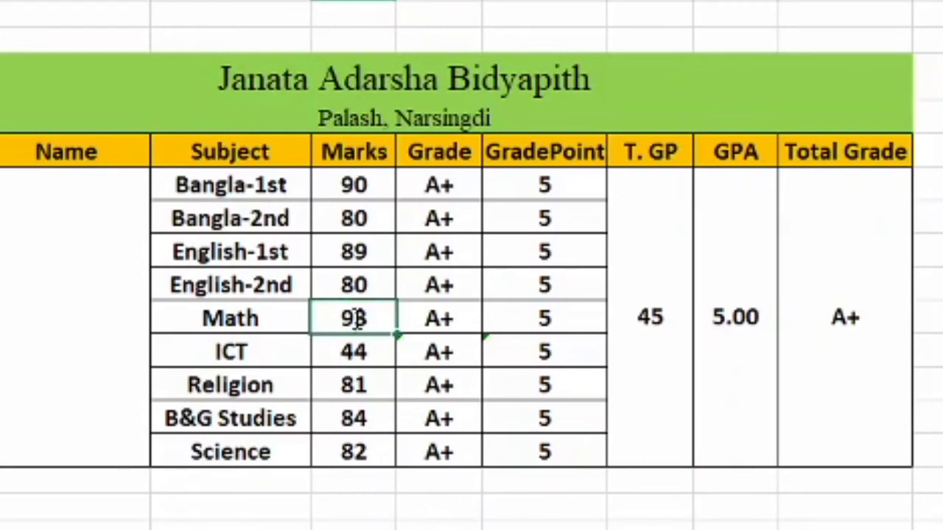
pyautogui.press('BackSpace')
pyautogui.write('2')
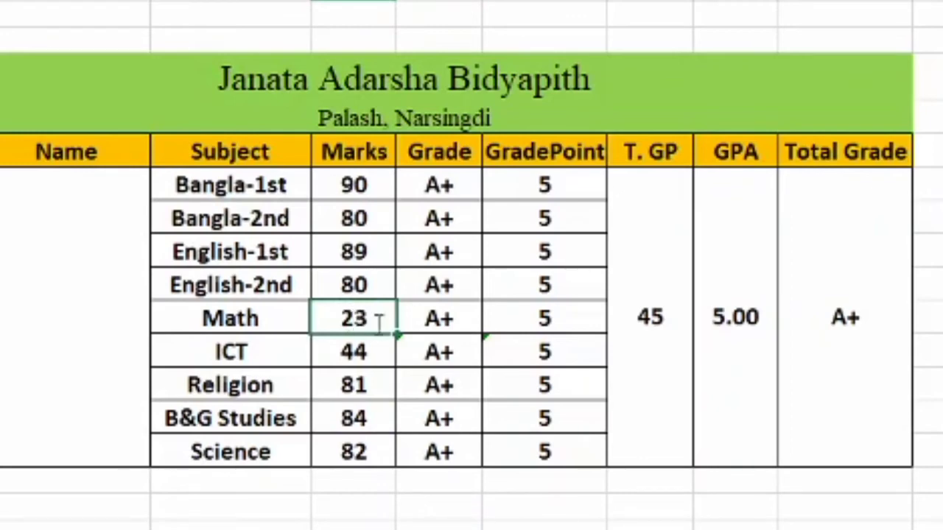
pyautogui.click(735, 317)
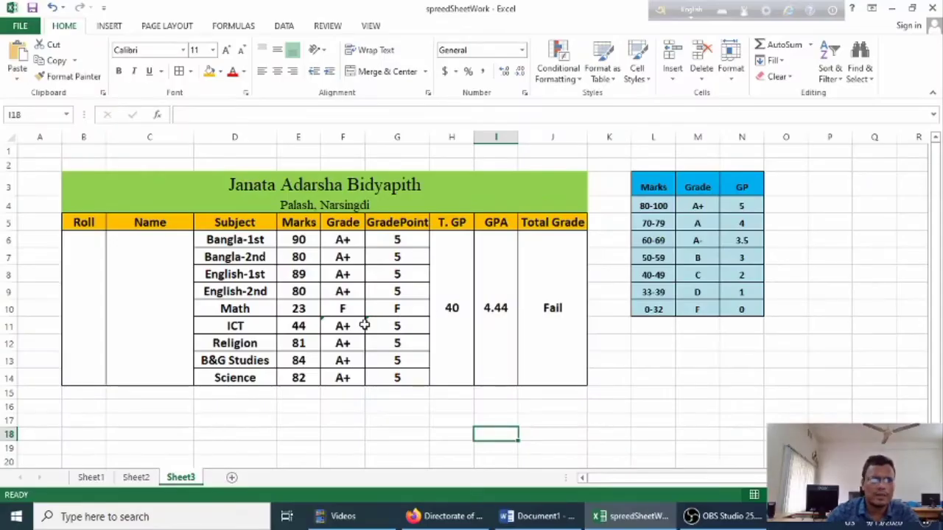
# - Enter roll number 1001 in B6 and middle-align it
pyautogui.click(76, 304)
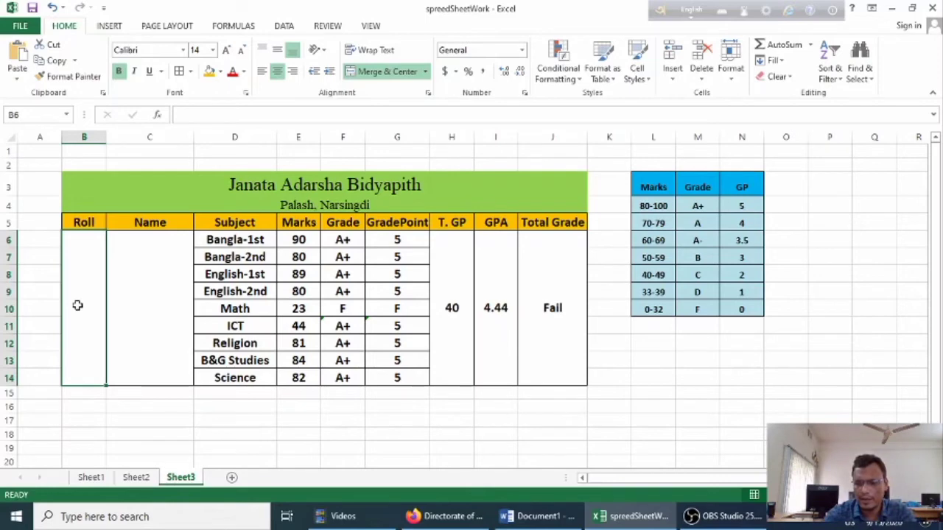
pyautogui.write('1001')
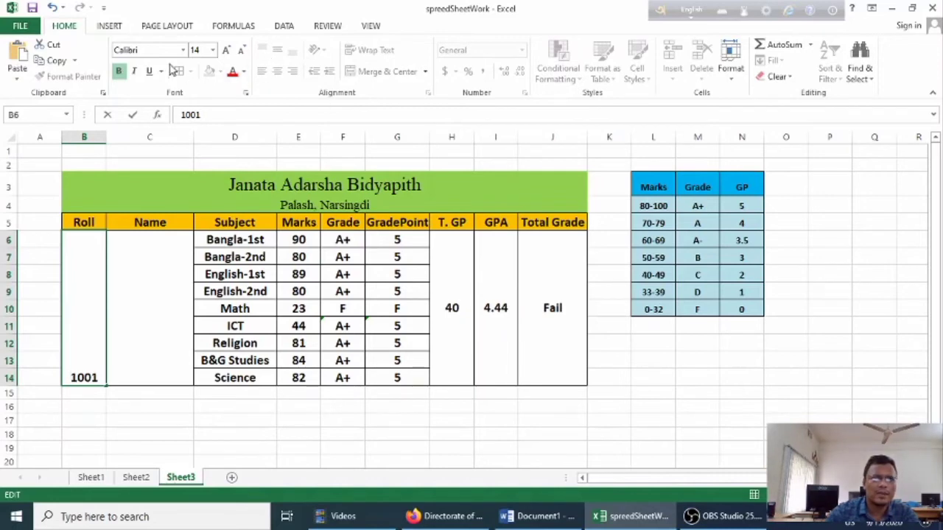
pyautogui.click(146, 308)
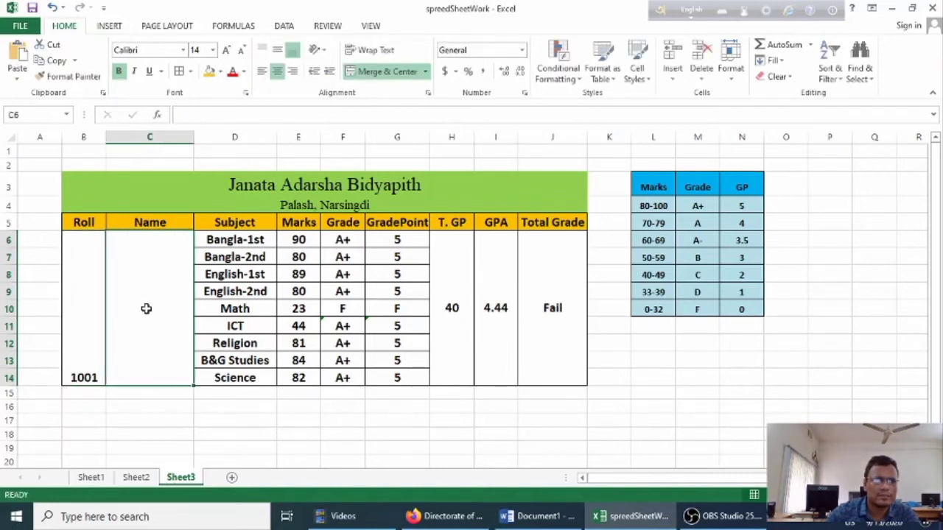
pyautogui.click(83, 293)
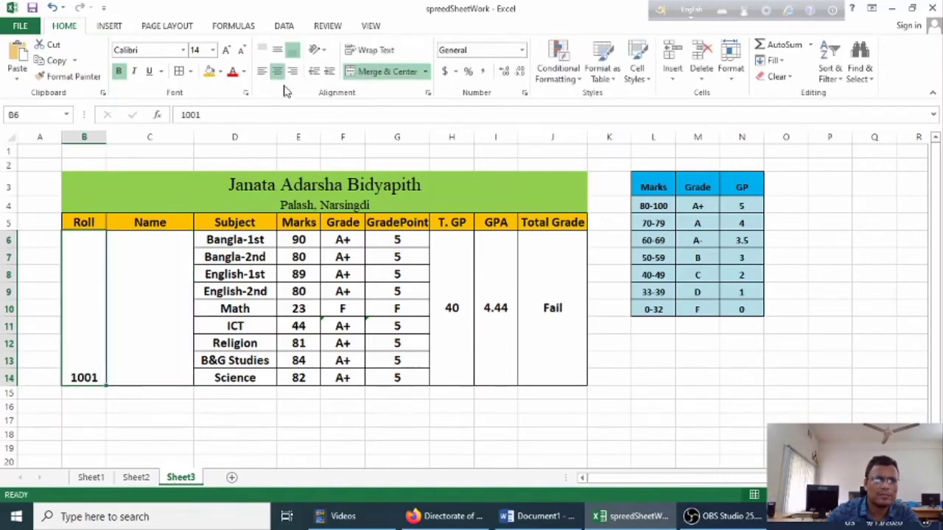
pyautogui.click(276, 50)
# - Enter the student's name in C6 and middle-align it
pyautogui.click(157, 306)
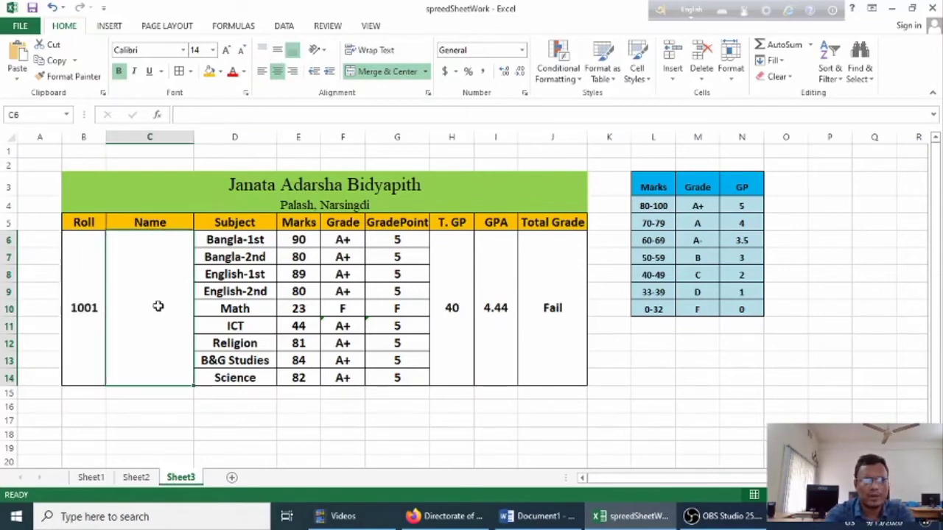
pyautogui.write('Jer')
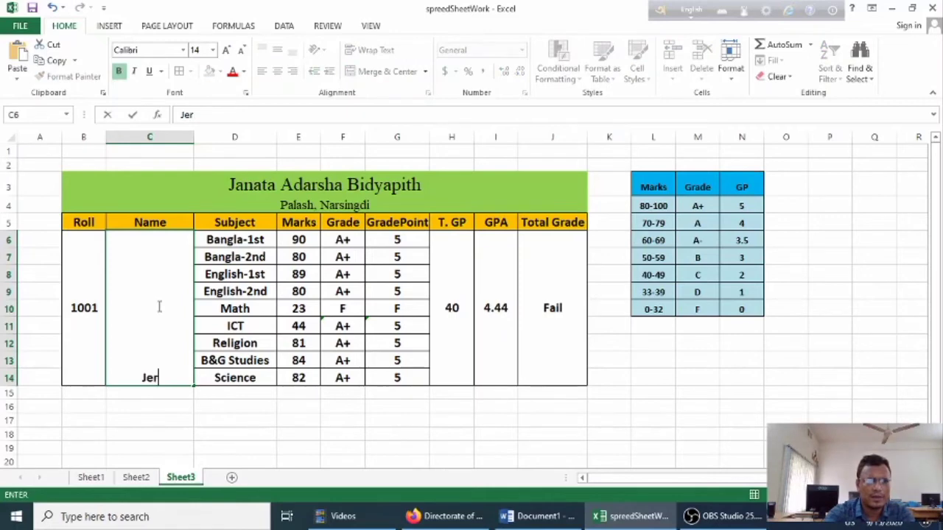
pyautogui.write('ica')
pyautogui.press('BackSpace')
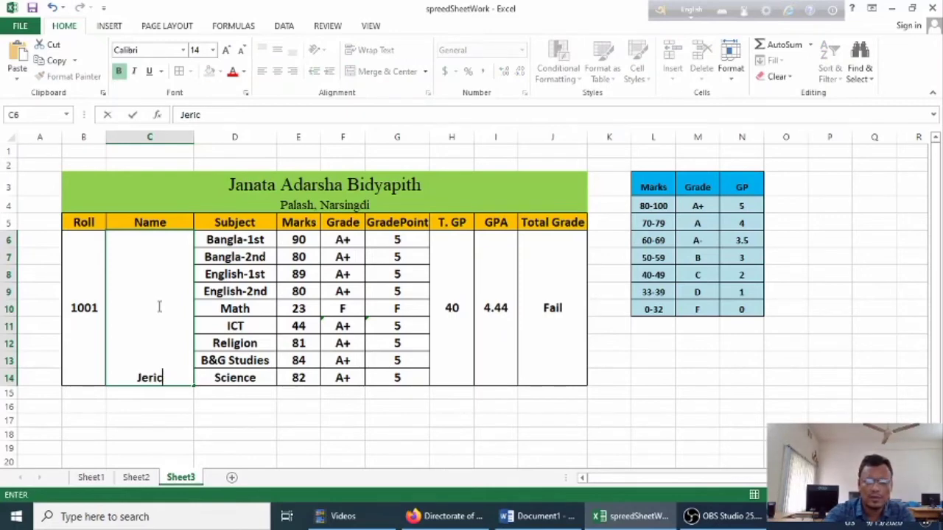
pyautogui.write('O')
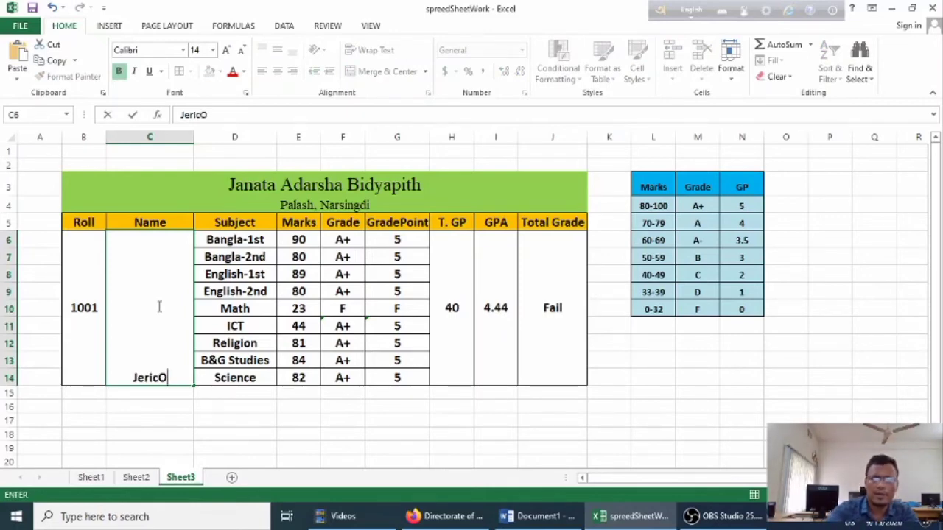
pyautogui.press('BackSpace')
pyautogui.write('0')
pyautogui.press('BackSpace')
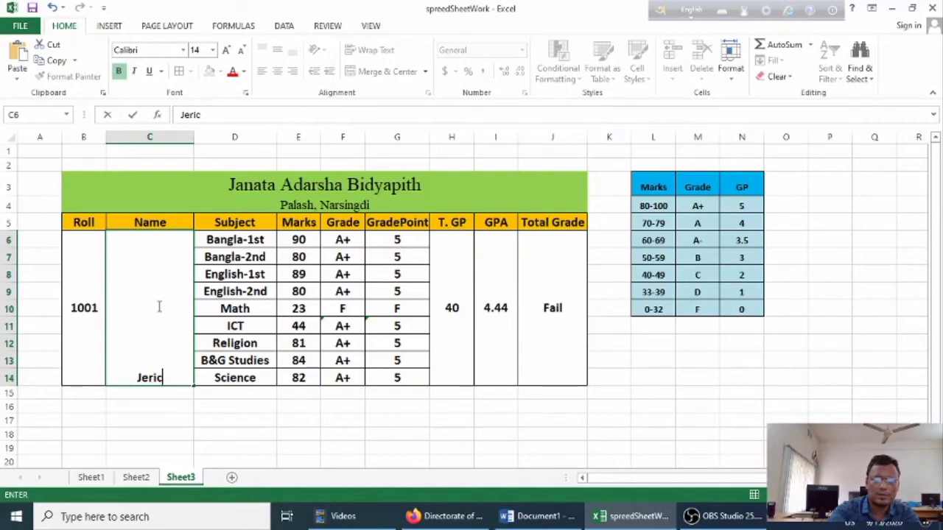
pyautogui.write('o')
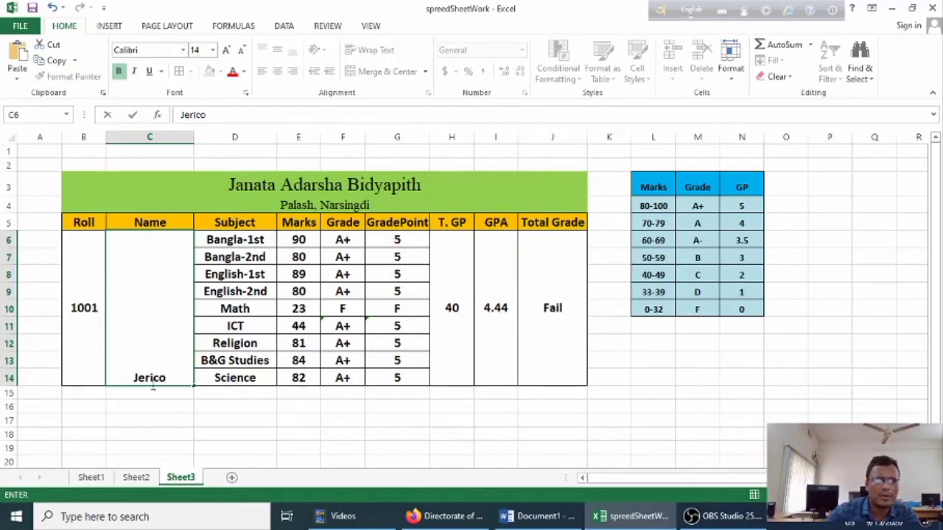
pyautogui.click(84, 284)
pyautogui.click(175, 309)
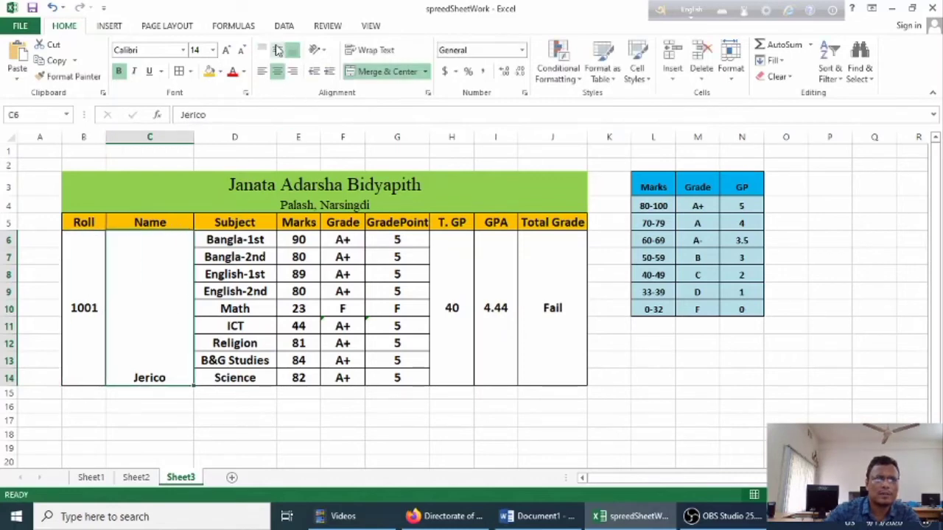
pyautogui.click(277, 50)
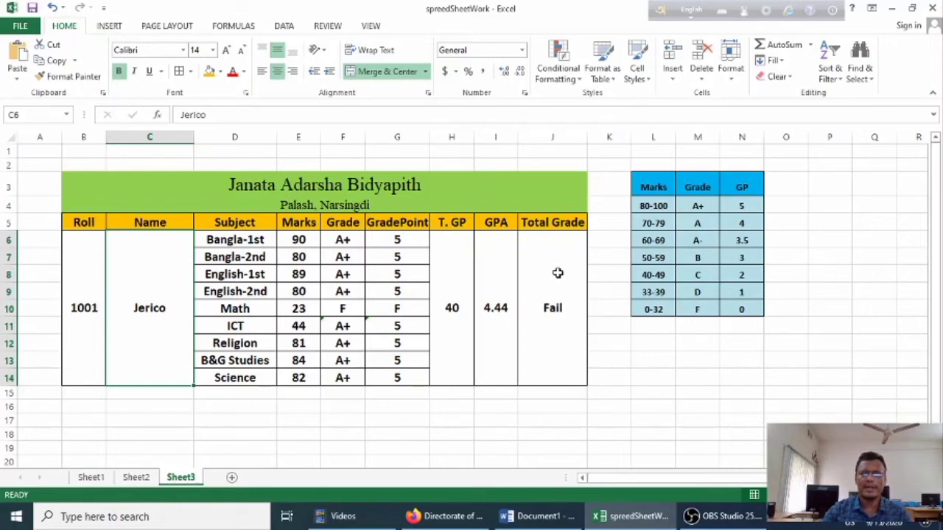
pyautogui.scroll(-2, 541, 322)
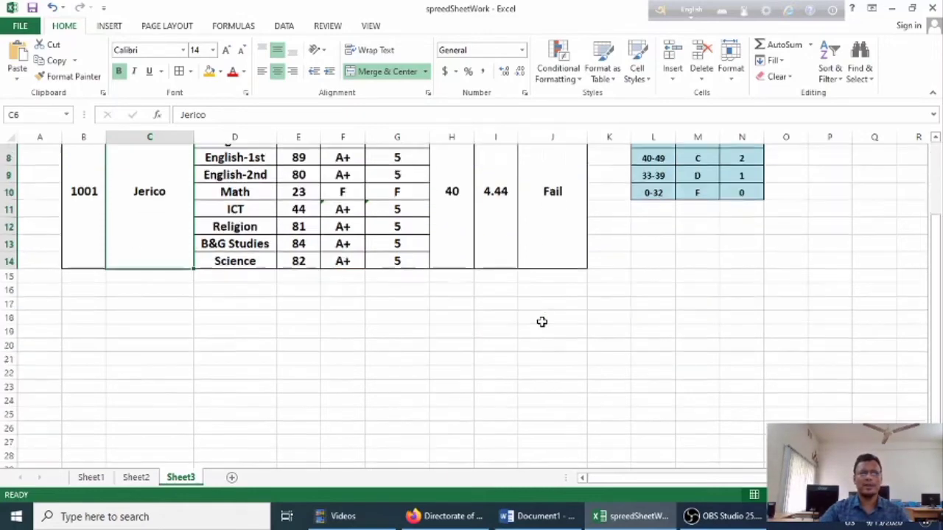
pyautogui.scroll(-1, 541, 322)
pyautogui.scroll(3, 541, 317)
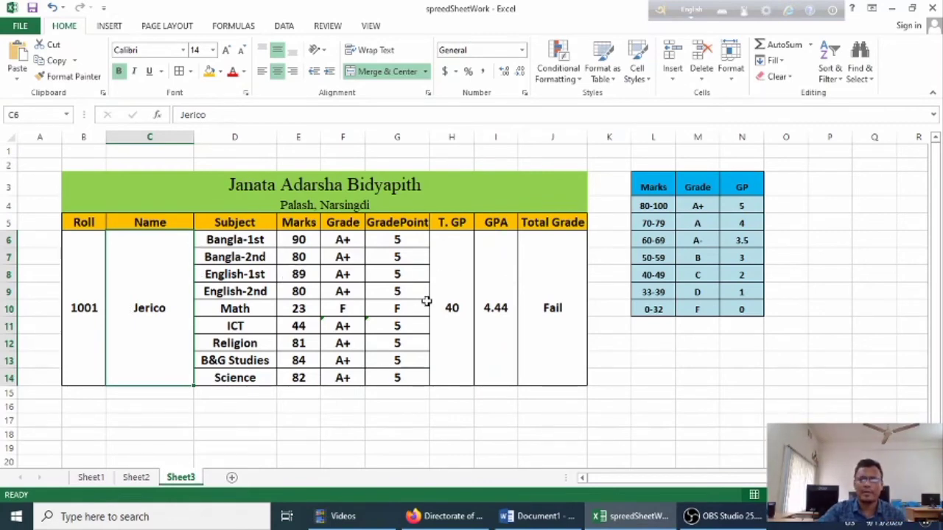
pyautogui.scroll(-1, 342, 287)
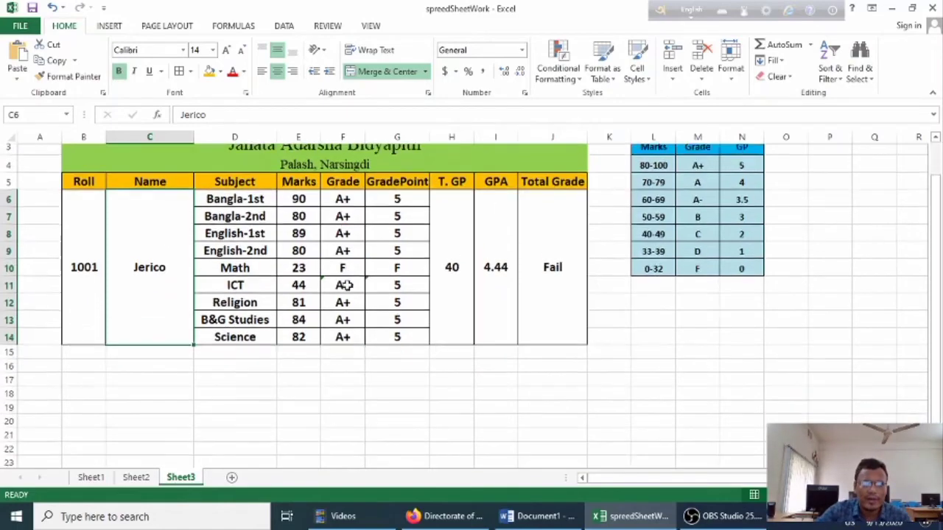
pyautogui.scroll(-1, 343, 284)
pyautogui.scroll(2, 345, 272)
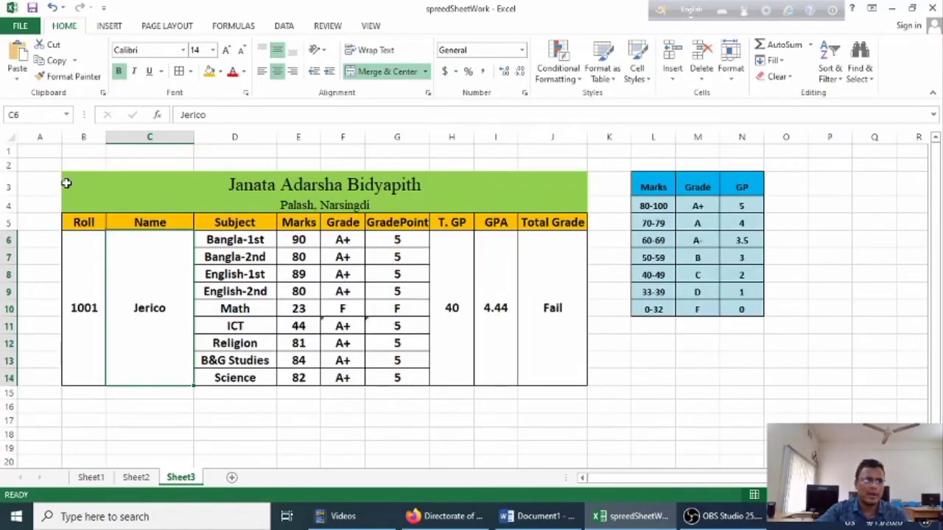
pyautogui.moveTo(67, 177); pyautogui.dragTo(552, 380)
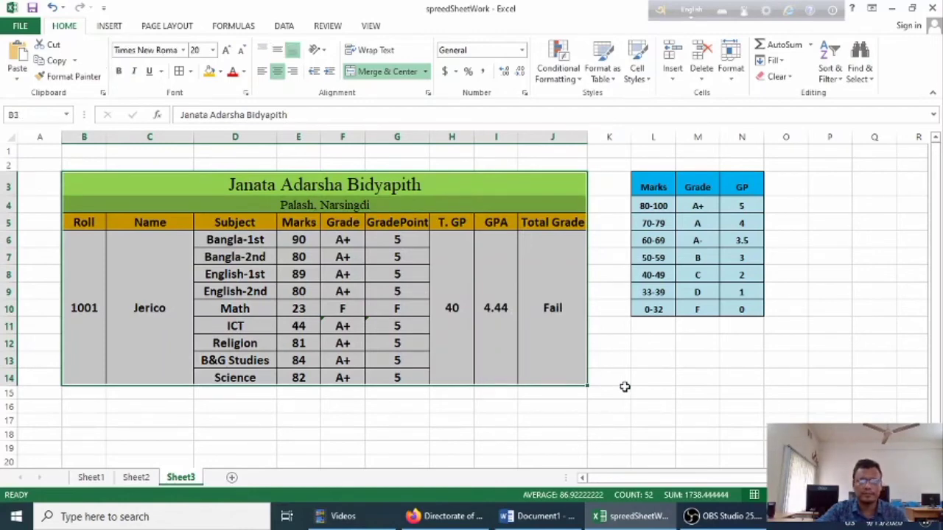
pyautogui.click(640, 410)
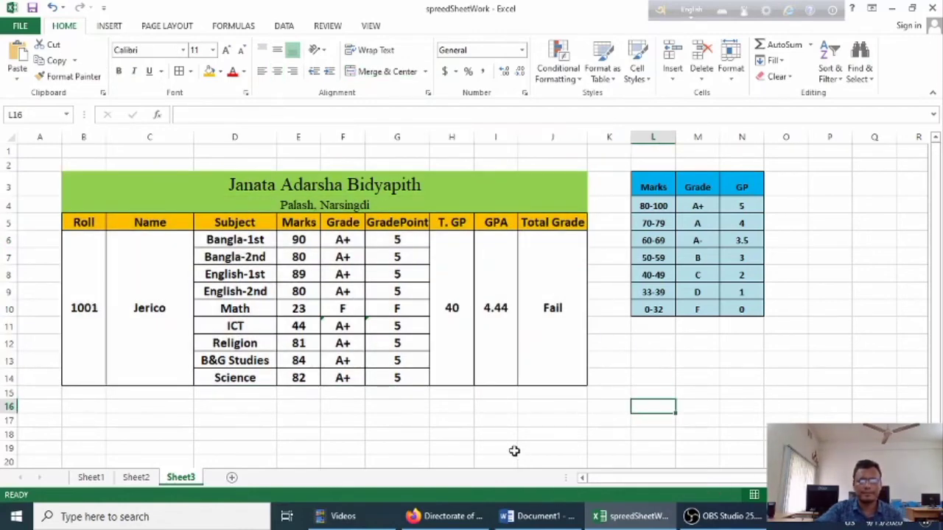
pyautogui.click(308, 311)
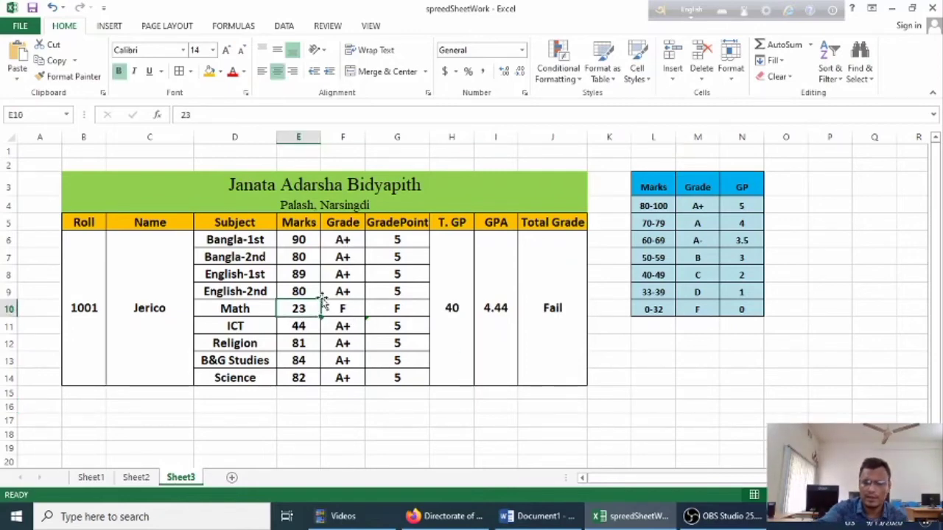
# - Change the Math mark to 55, giving grade B, GPA 4.78 and Total Grade A
pyautogui.write('55')
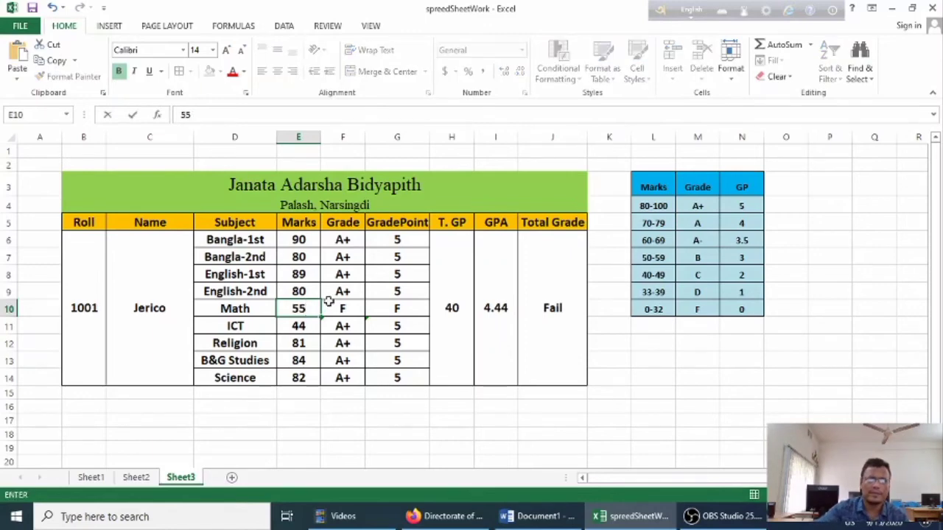
pyautogui.click(468, 446)
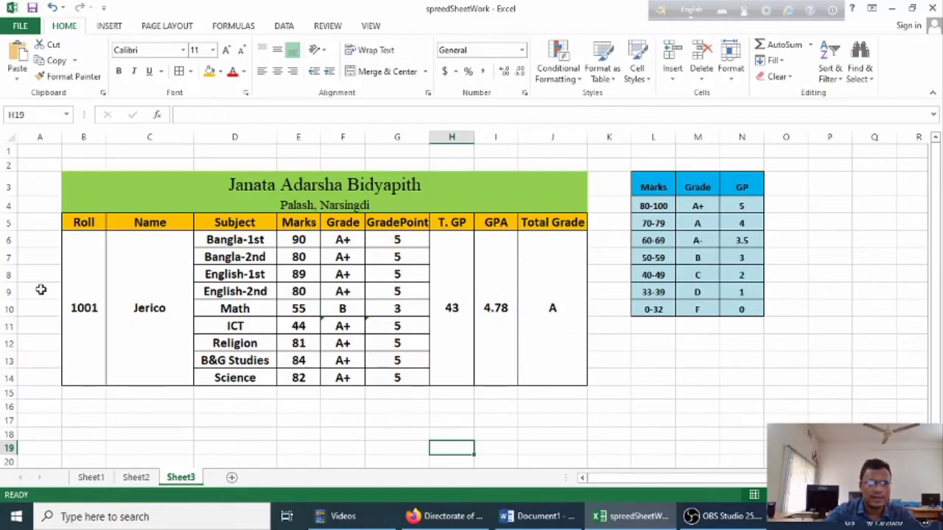
pyautogui.click(79, 308)
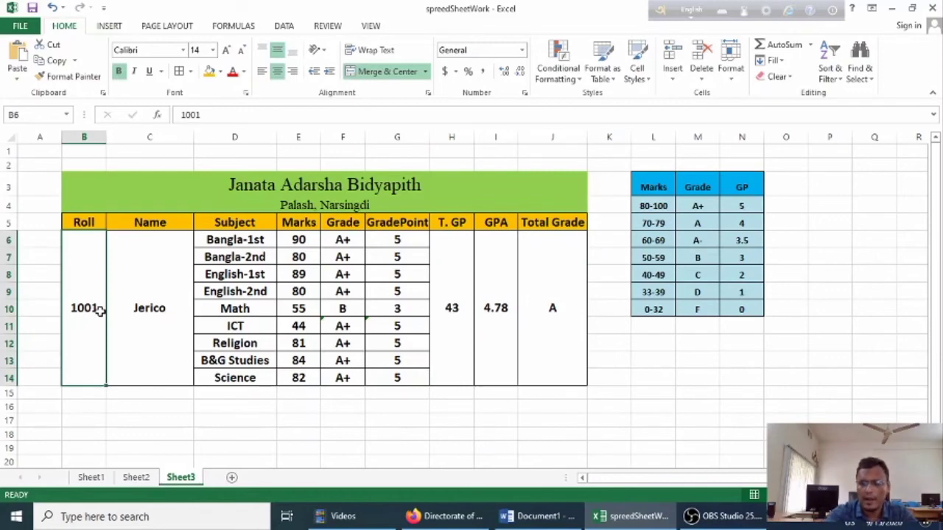
# - Delete the roll number, the student's name and all nine marks in E6:E14
pyautogui.press('Delete')
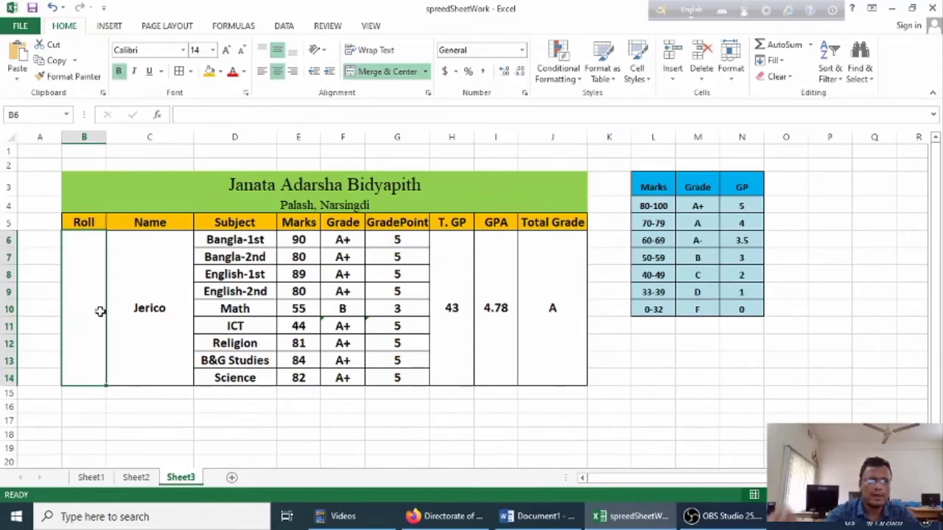
pyautogui.click(149, 311)
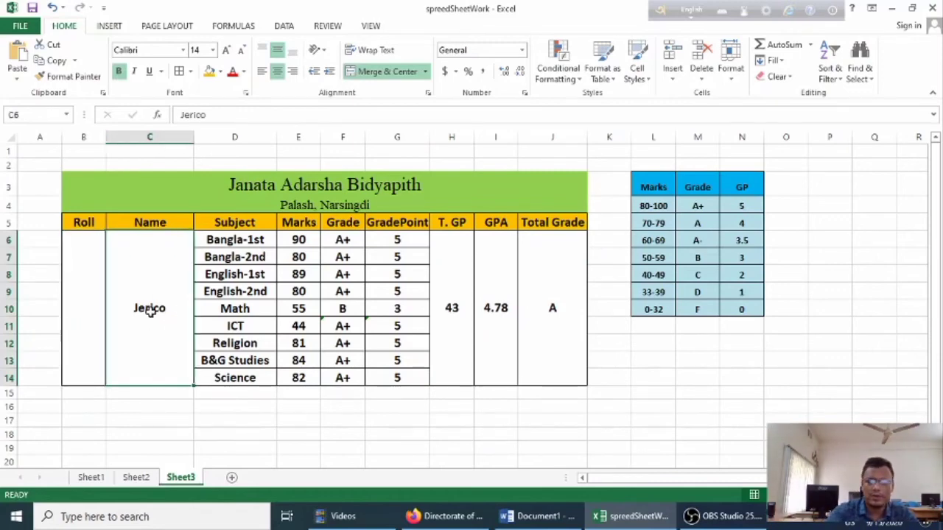
pyautogui.press('Delete')
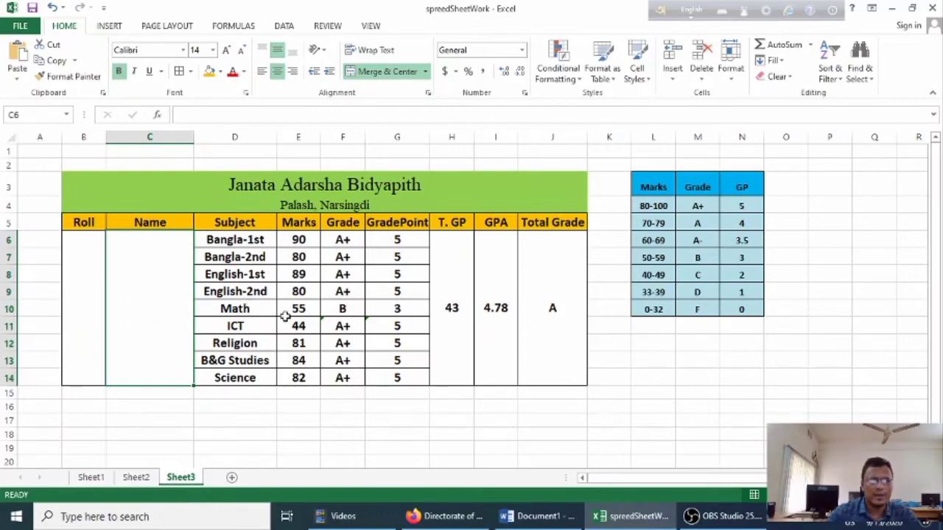
pyautogui.moveTo(303, 245); pyautogui.dragTo(300, 377)
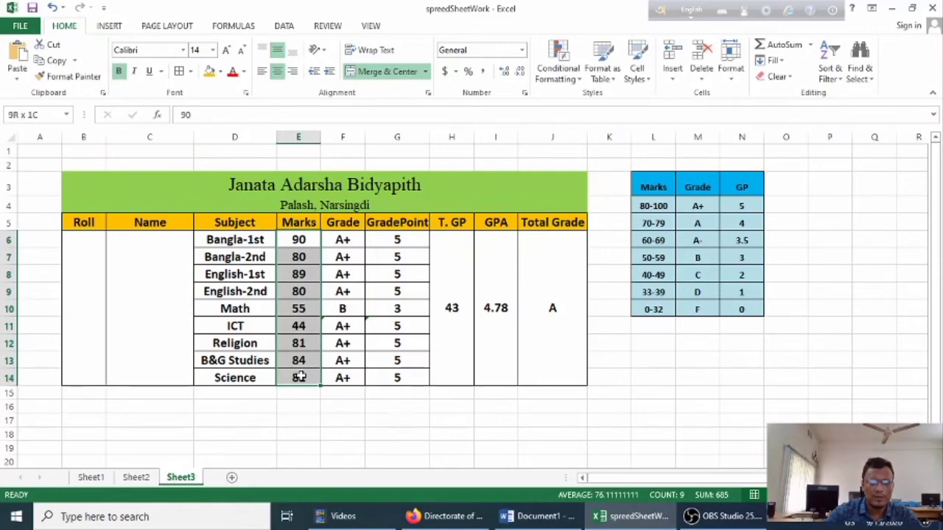
pyautogui.press('Delete')
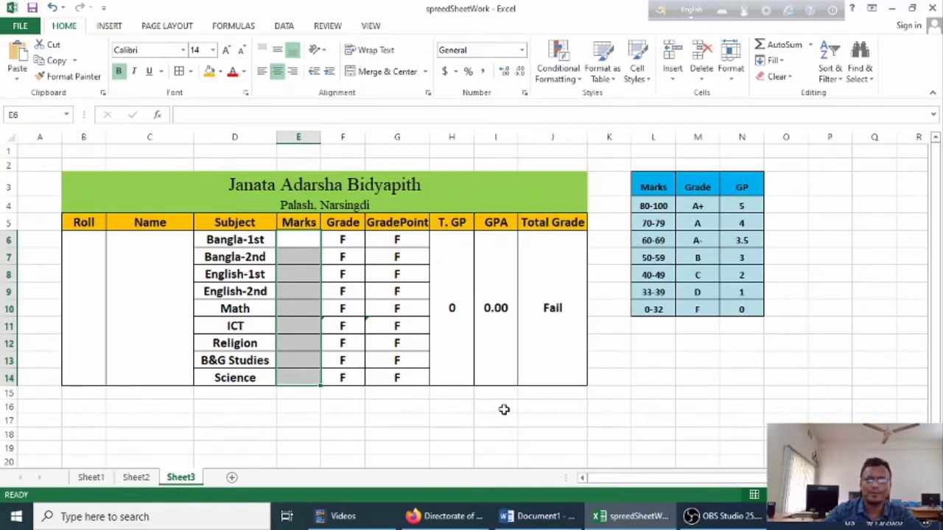
# - Select the B3:J15 result block and fill it down to about row 118, repeating it nine times
pyautogui.moveTo(73, 177); pyautogui.dragTo(581, 391)
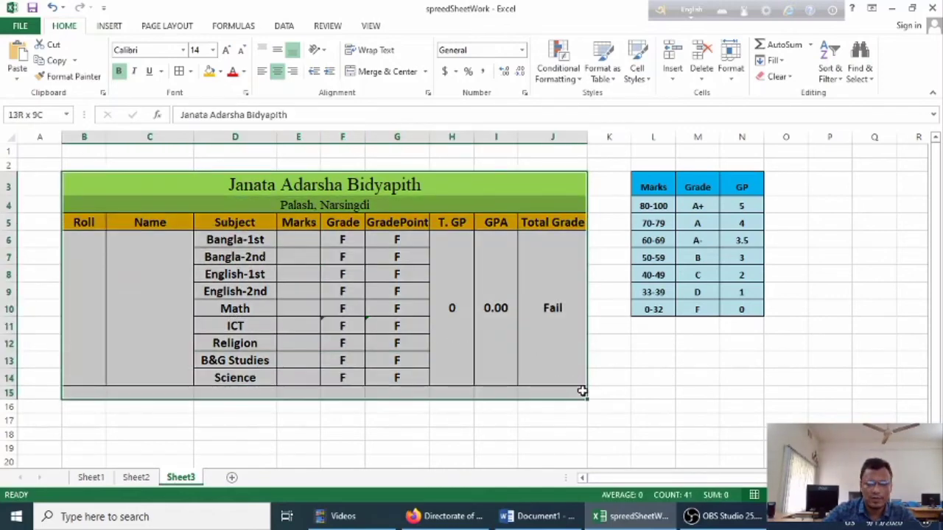
pyautogui.moveTo(582, 391); pyautogui.dragTo(582, 393)
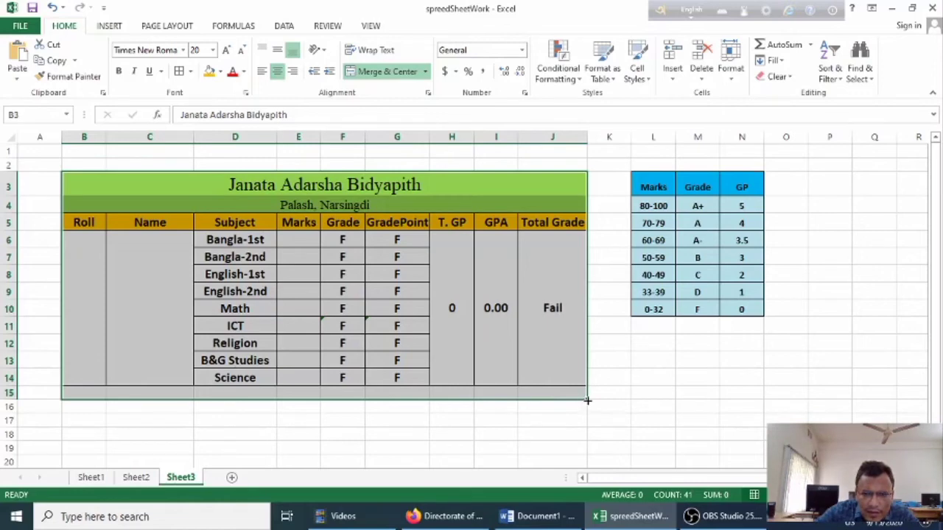
pyautogui.moveTo(587, 400); pyautogui.dragTo(587, 400)
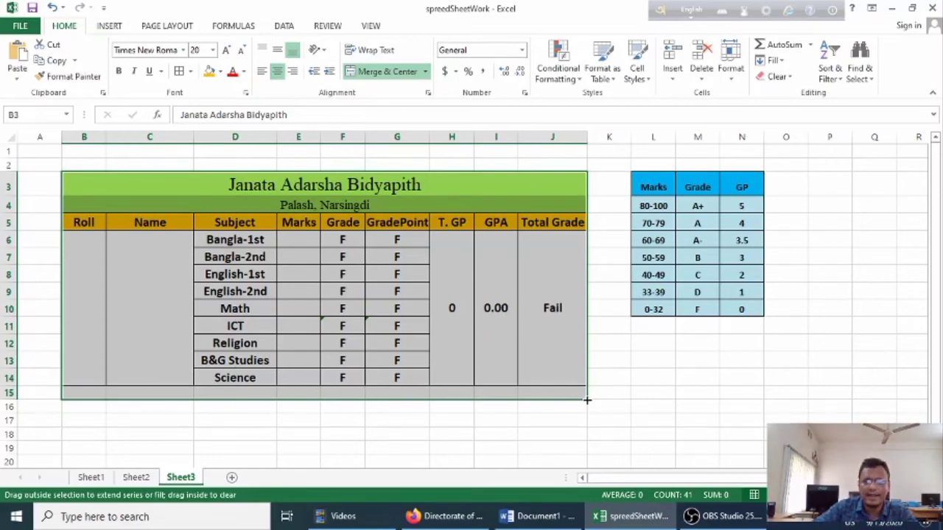
pyautogui.moveTo(587, 406)
pyautogui.mouseDown()
pyautogui.moveTo(598, 503)
pyautogui.moveTo(602, 441)
pyautogui.moveTo(594, 435)
pyautogui.mouseUp()
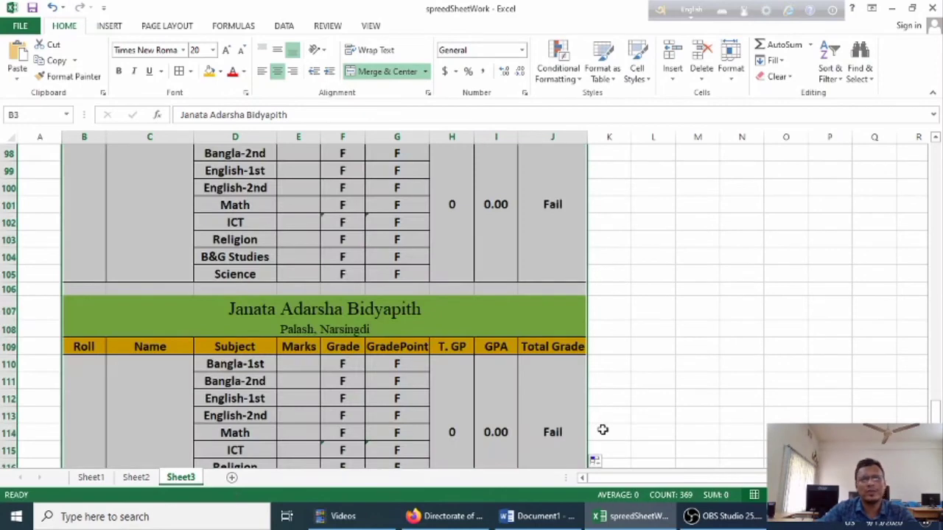
pyautogui.scroll(4, 623, 302)
pyautogui.scroll(6, 542, 255)
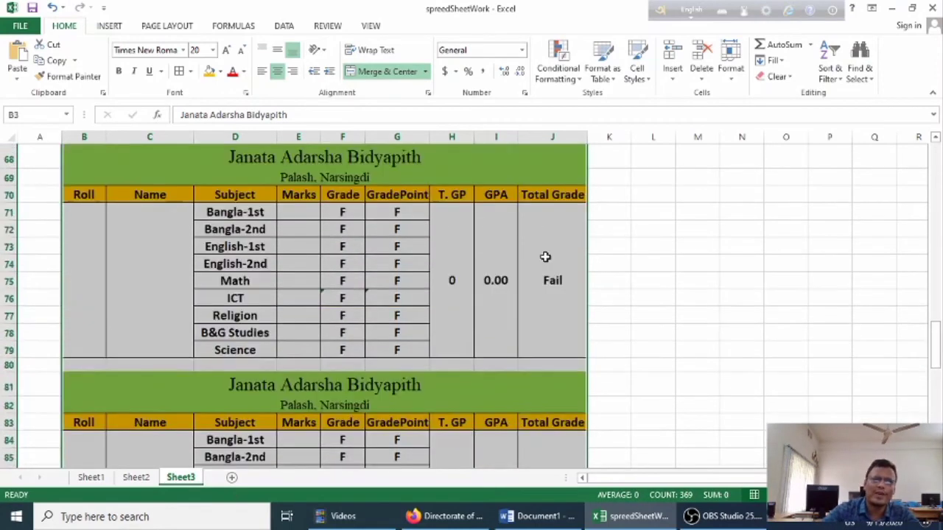
pyautogui.scroll(5, 543, 255)
pyautogui.scroll(-6, 553, 251)
pyautogui.scroll(-3, 553, 254)
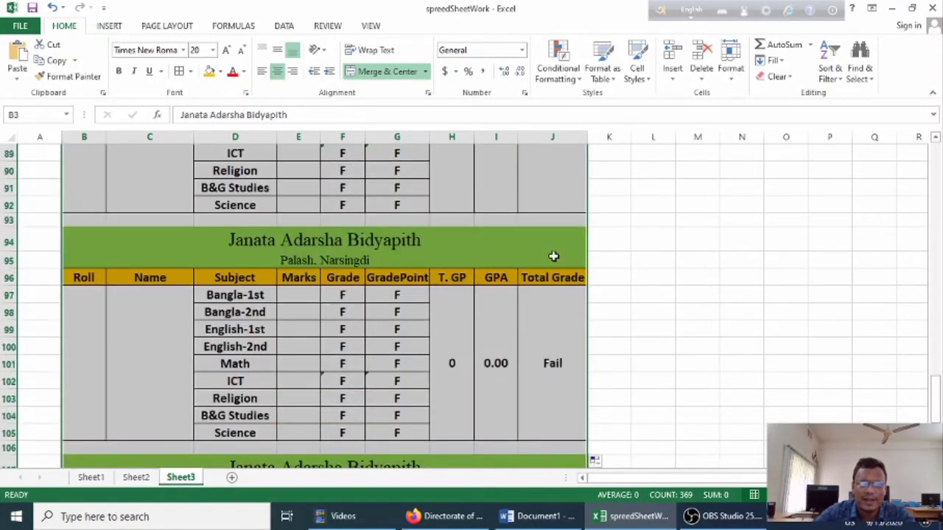
pyautogui.scroll(-8, 560, 261)
pyautogui.scroll(-5, 573, 276)
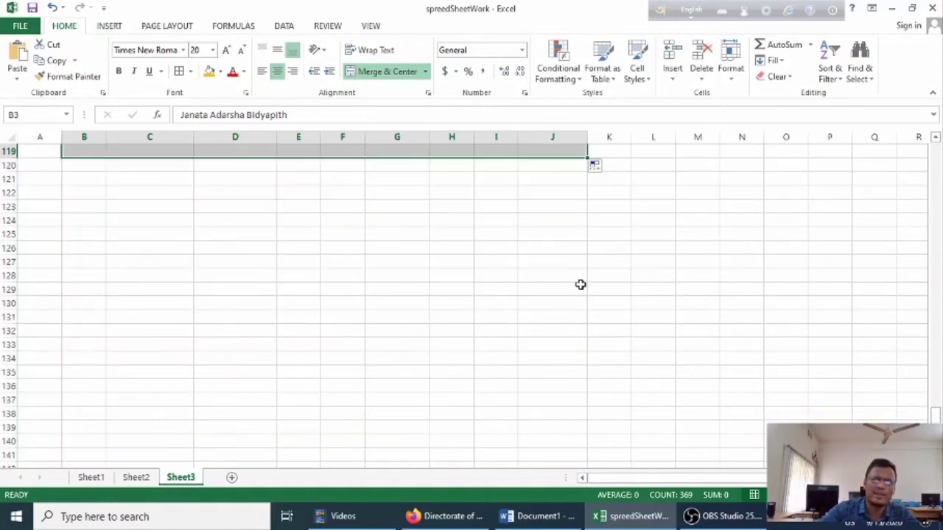
pyautogui.scroll(5, 581, 285)
# - In the top block, enter roll number 101 in B6 and the student's name in C6
pyautogui.scroll(5, 581, 283)
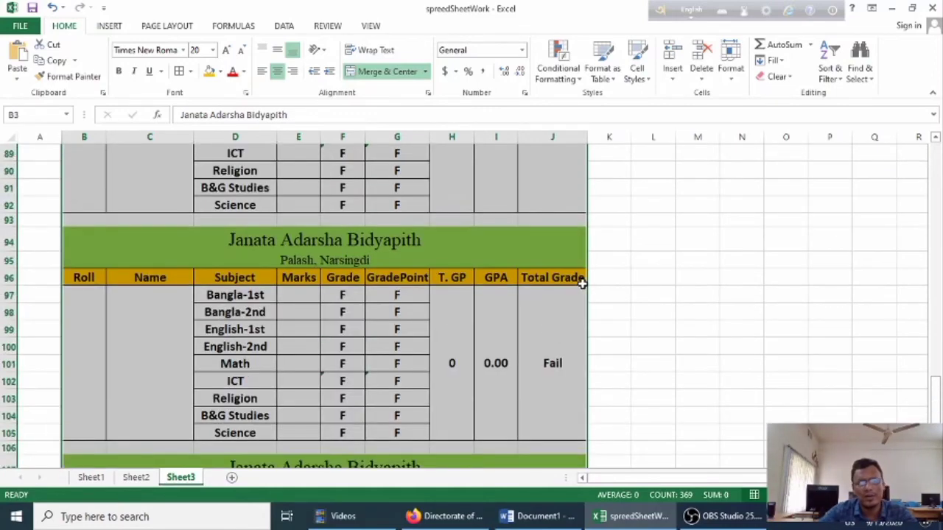
pyautogui.scroll(5, 582, 283)
pyautogui.scroll(4, 582, 284)
pyautogui.scroll(5, 581, 283)
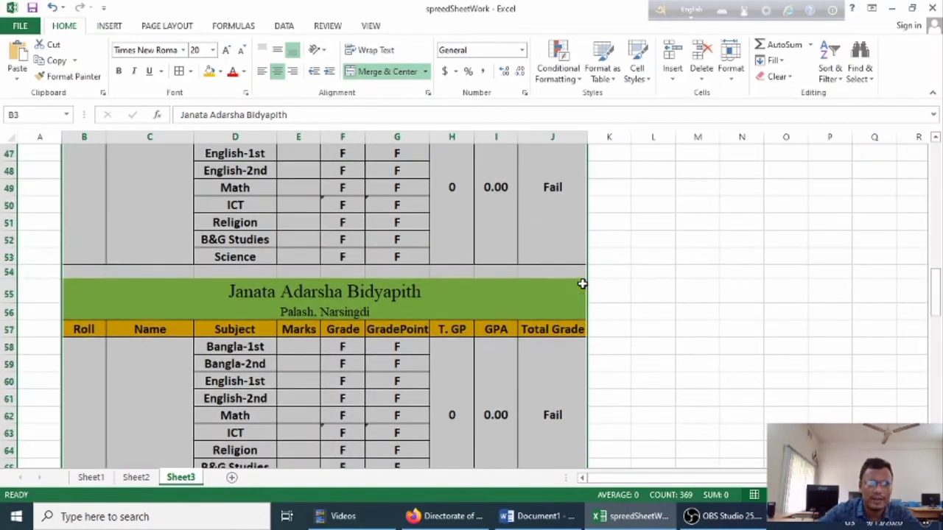
pyautogui.scroll(5, 575, 282)
pyautogui.scroll(10, 538, 265)
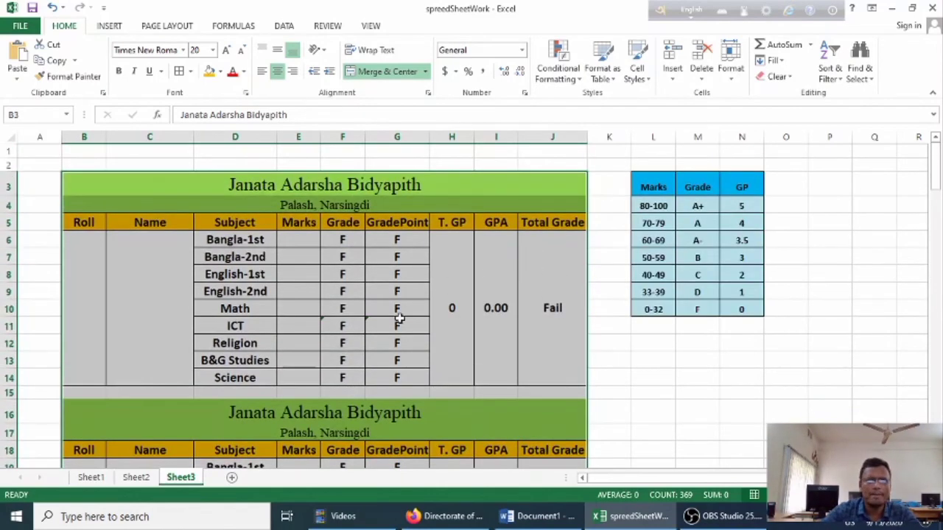
pyautogui.click(87, 308)
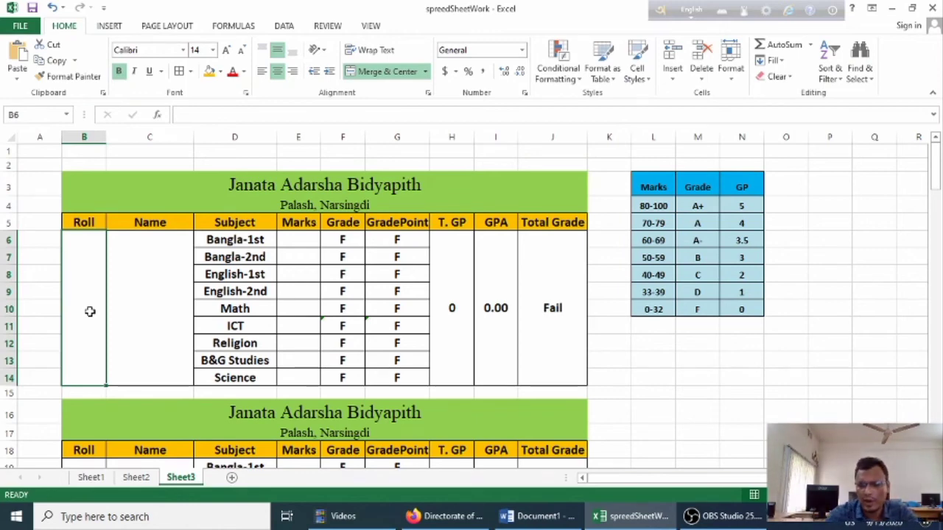
pyautogui.write('101')
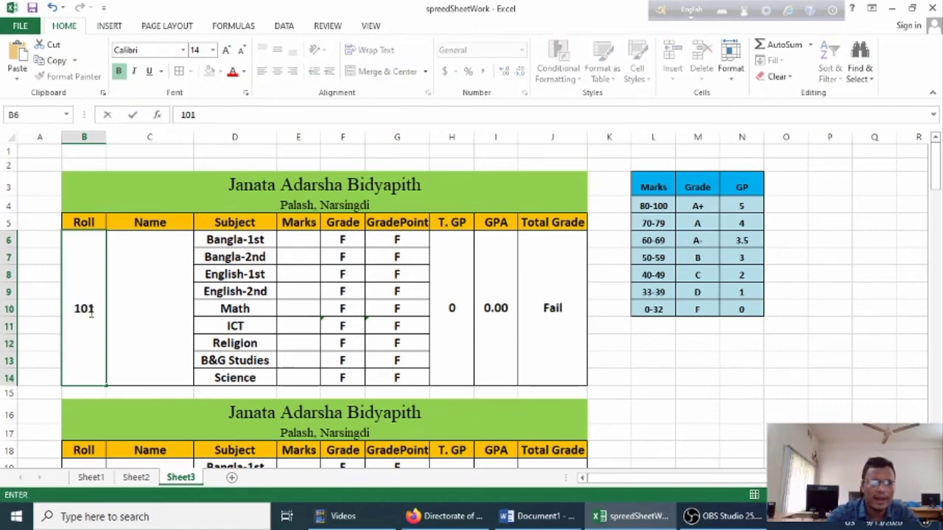
pyautogui.click(149, 313)
pyautogui.write('H')
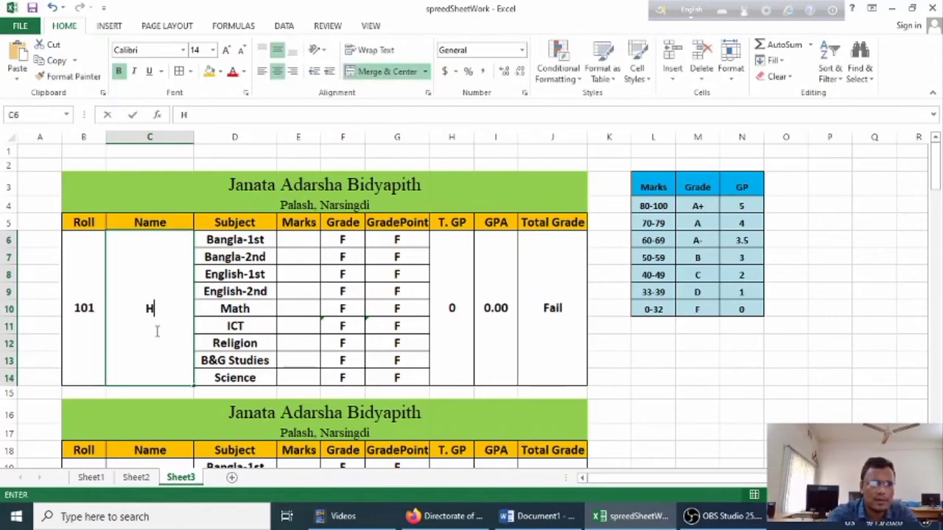
pyautogui.write('abib')
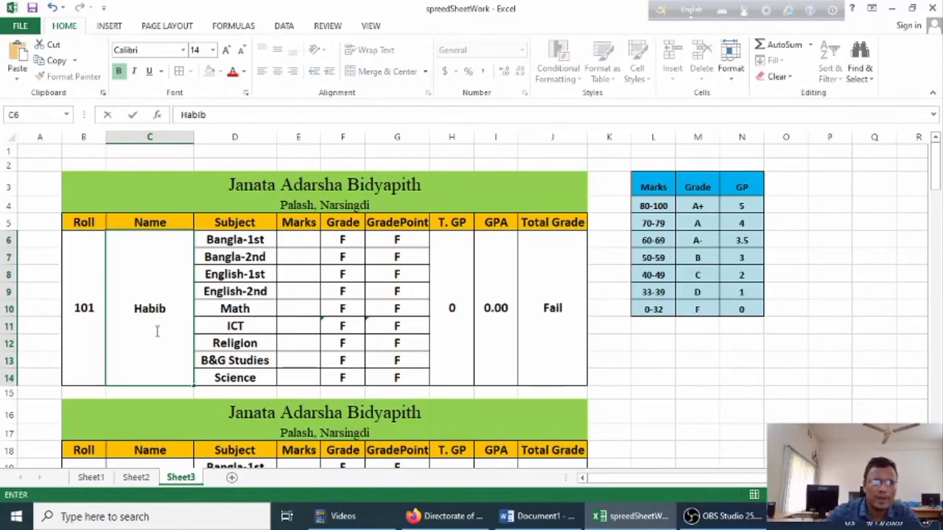
pyautogui.click(305, 242)
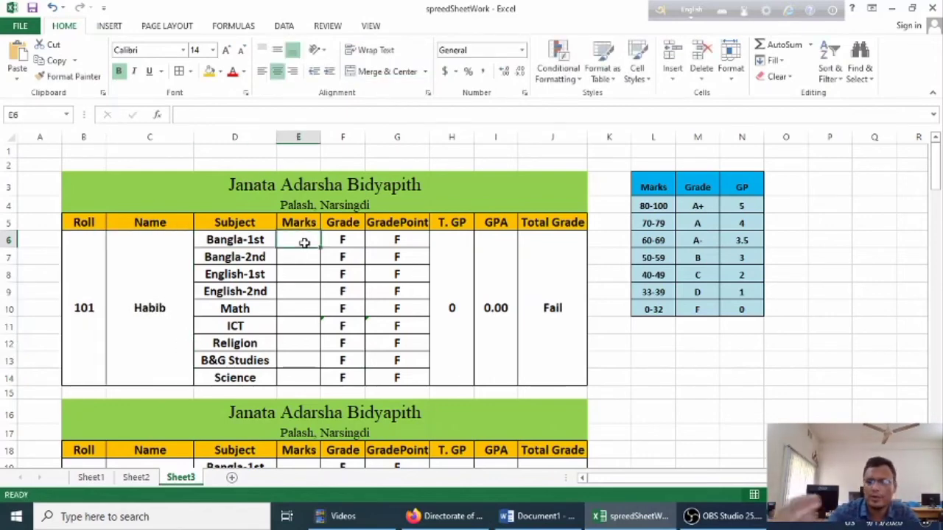
# - Enter marks Bangla-1st 80, Bangla-2nd 62, English-1st 95 and English-2nd 35
pyautogui.write('80')
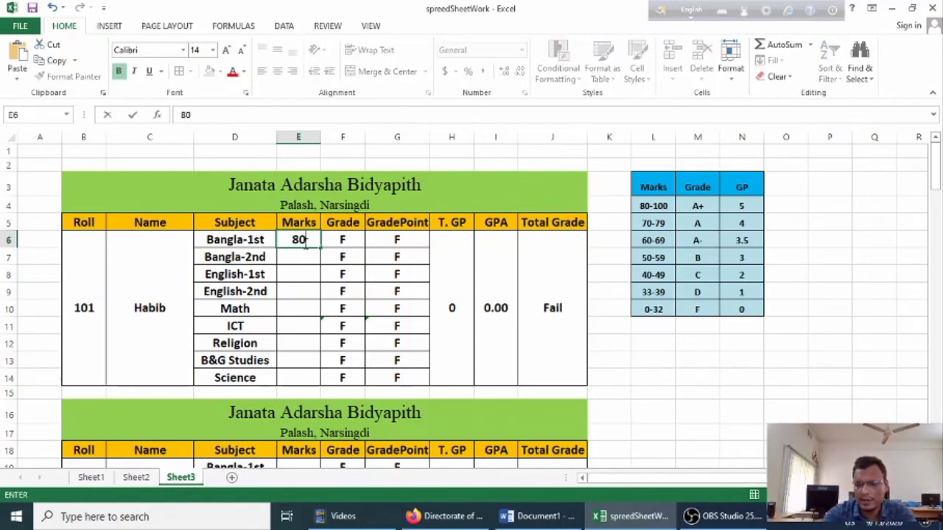
pyautogui.press('Return')
pyautogui.write('62')
pyautogui.press('Return')
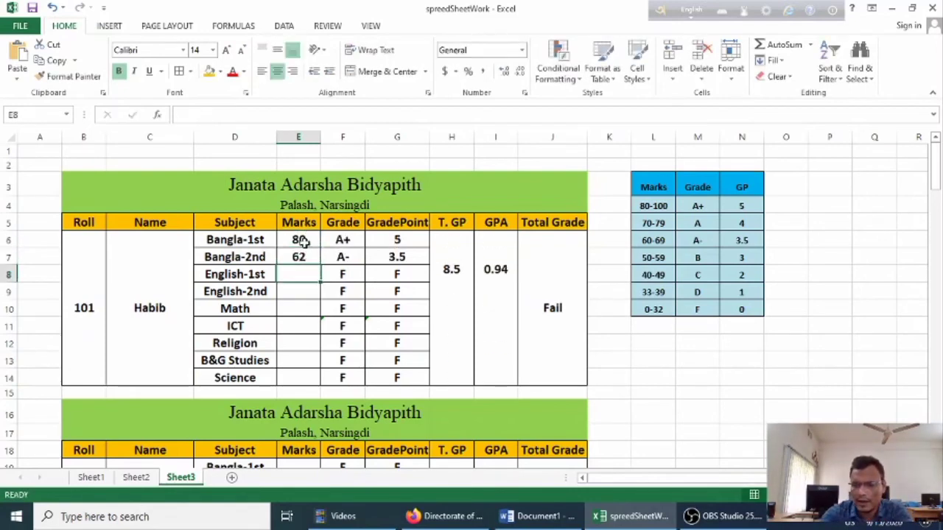
pyautogui.write('95')
pyautogui.press('Return')
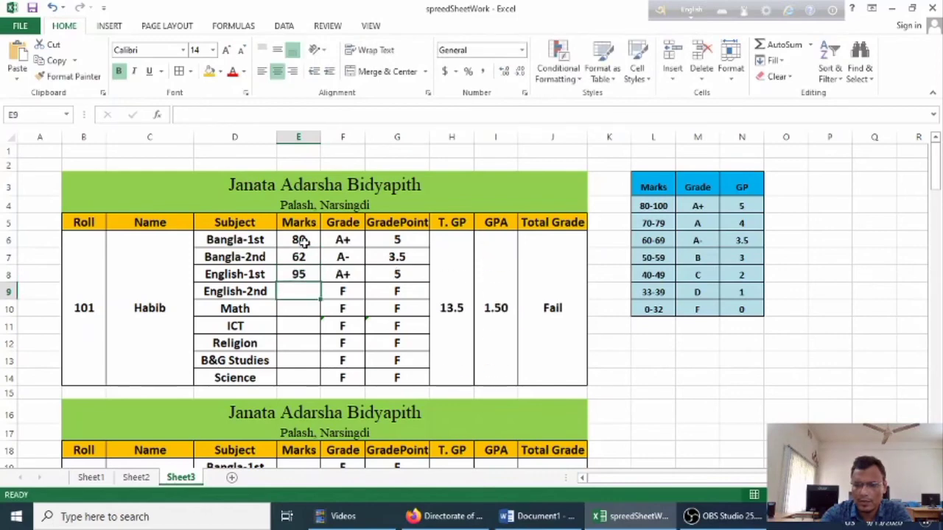
pyautogui.write('35')
pyautogui.press('Return')
# - Enter Math 68, ICT 47, Religion 81, B&G Studies 78 and Science 82
pyautogui.write('685')
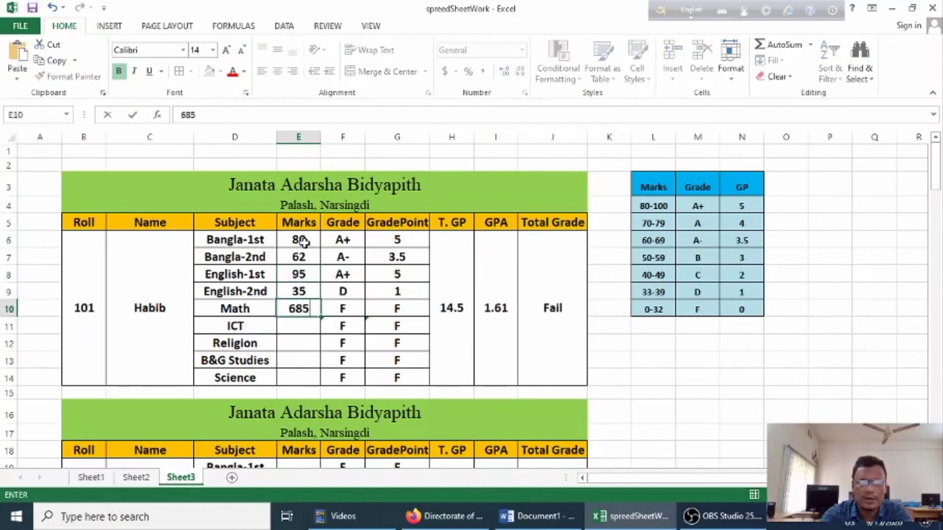
pyautogui.press('BackSpace')
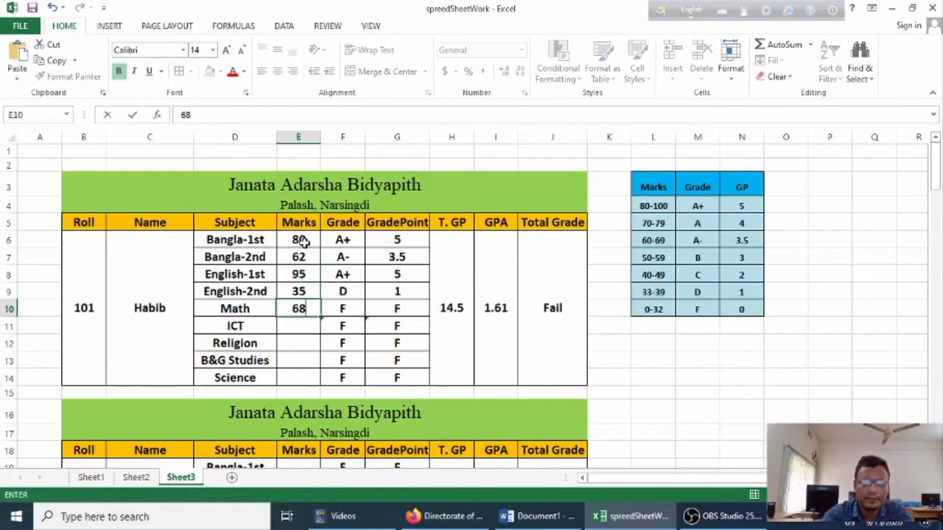
pyautogui.press('Return')
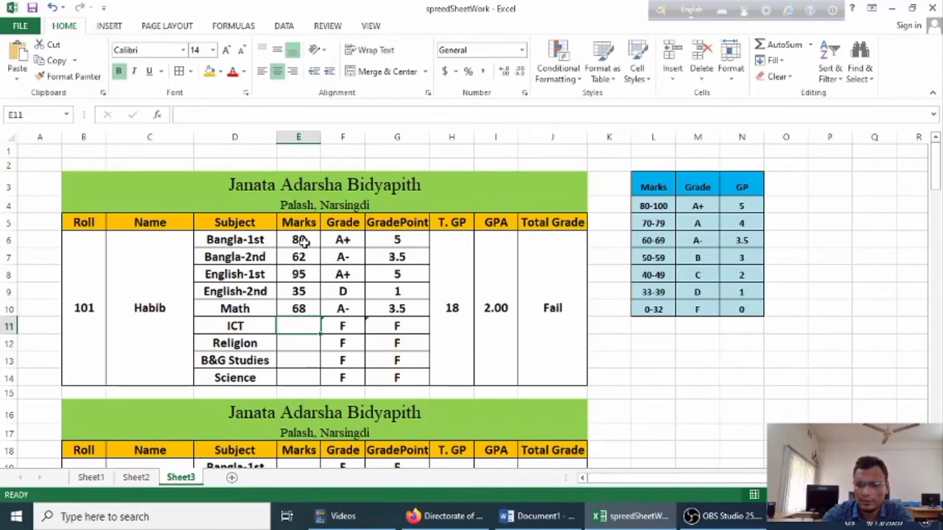
pyautogui.write('65')
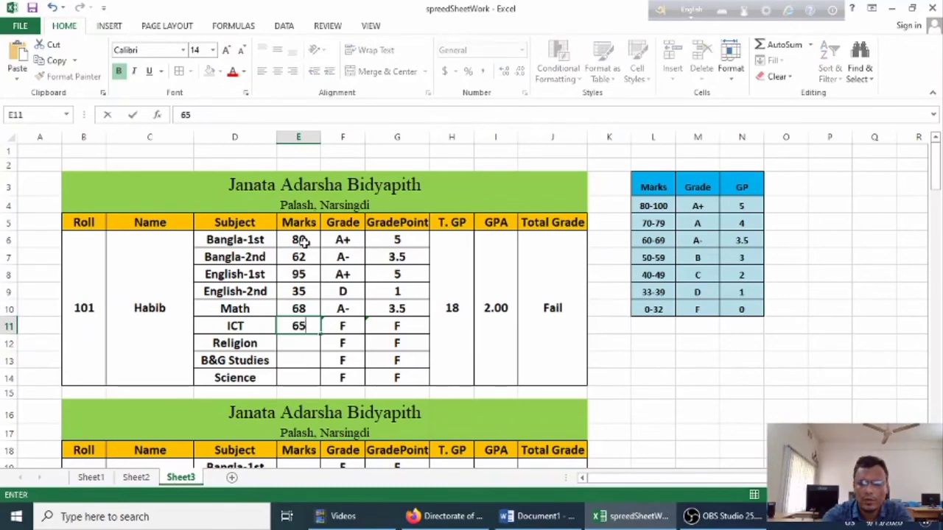
pyautogui.press('BackSpace')
pyautogui.press('BackSpace')
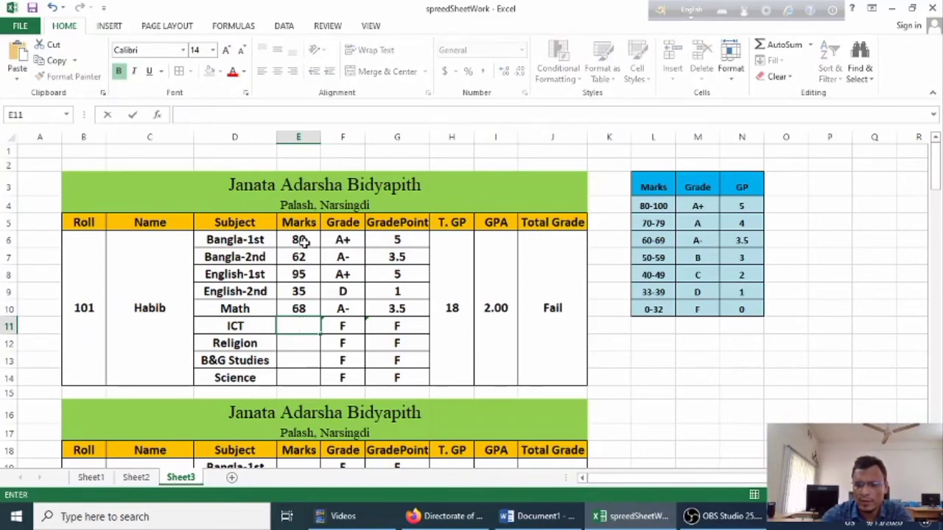
pyautogui.write('47')
pyautogui.press('Return')
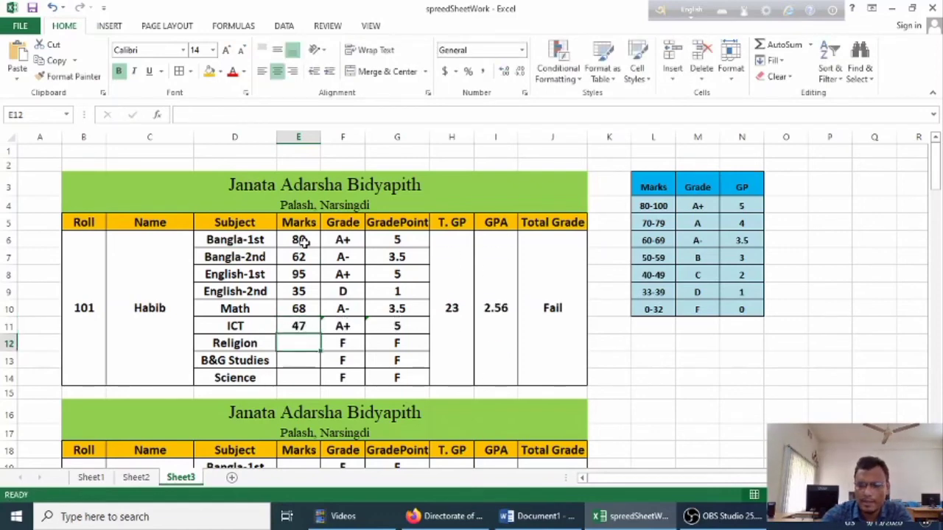
pyautogui.write('8')
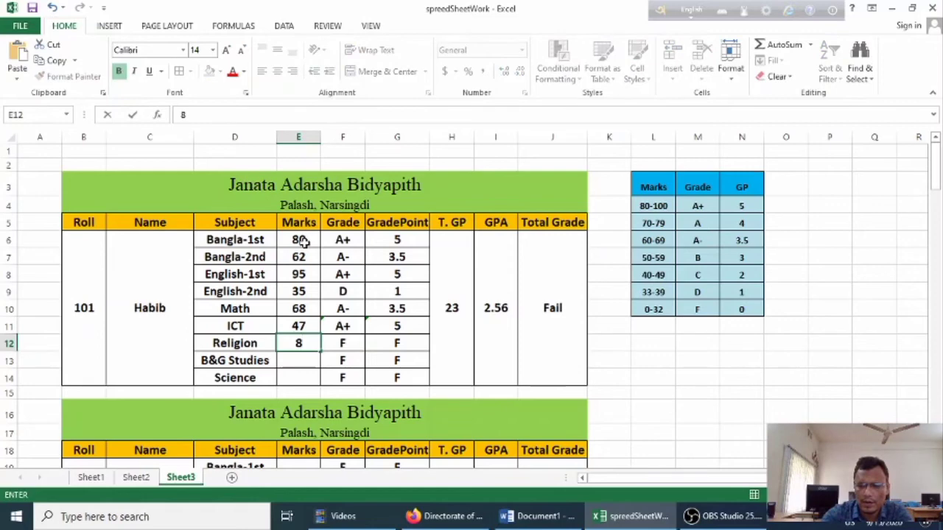
pyautogui.write('1')
pyautogui.press('Return')
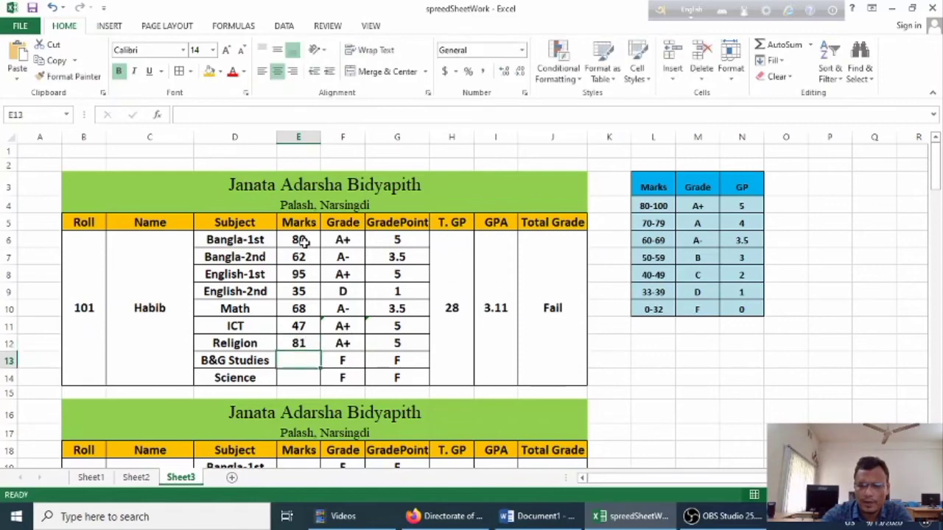
pyautogui.write('78')
pyautogui.press('Return')
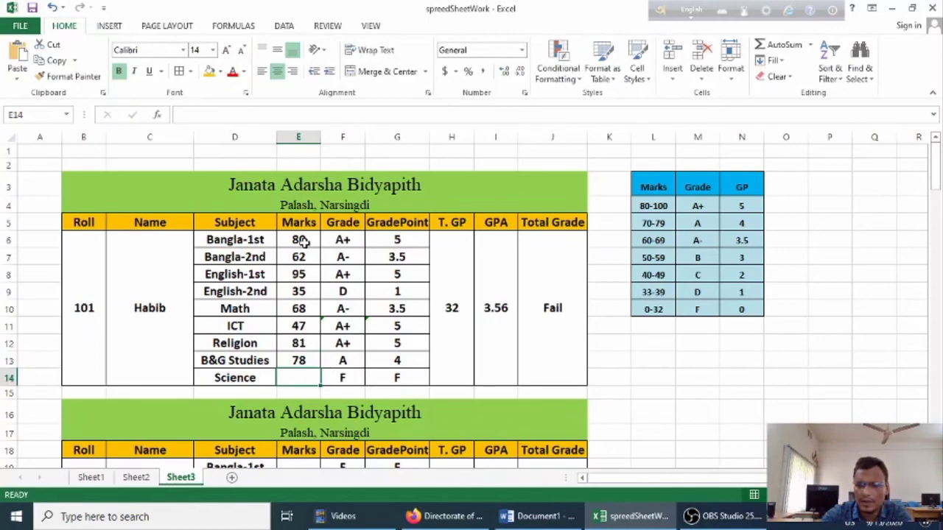
pyautogui.write('82')
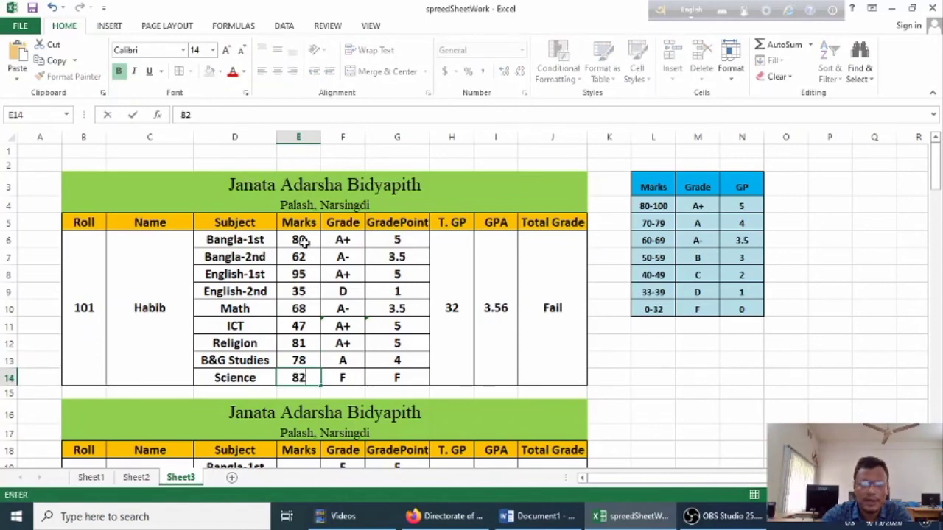
pyautogui.click(615, 362)
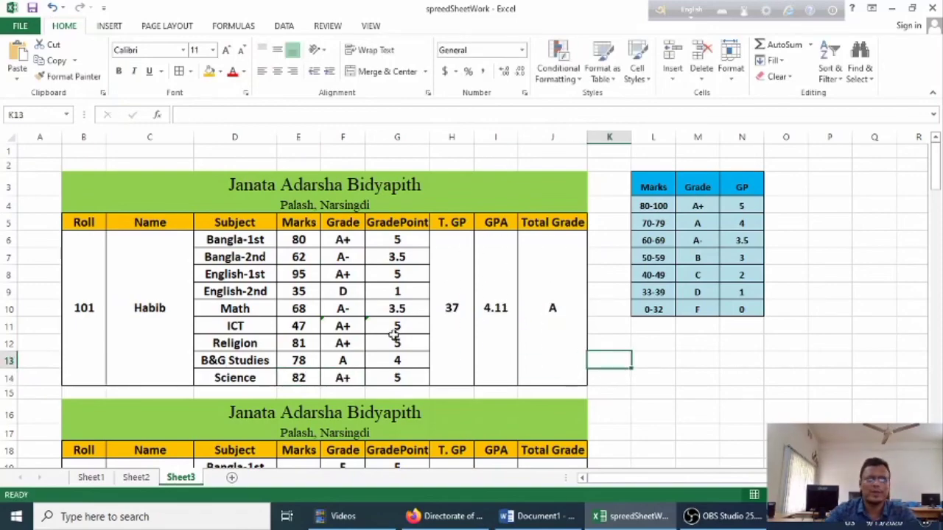
# - Scroll down through the repeated student blocks, then return to the first block at the top
pyautogui.scroll(-3, 424, 364)
pyautogui.scroll(1, 427, 366)
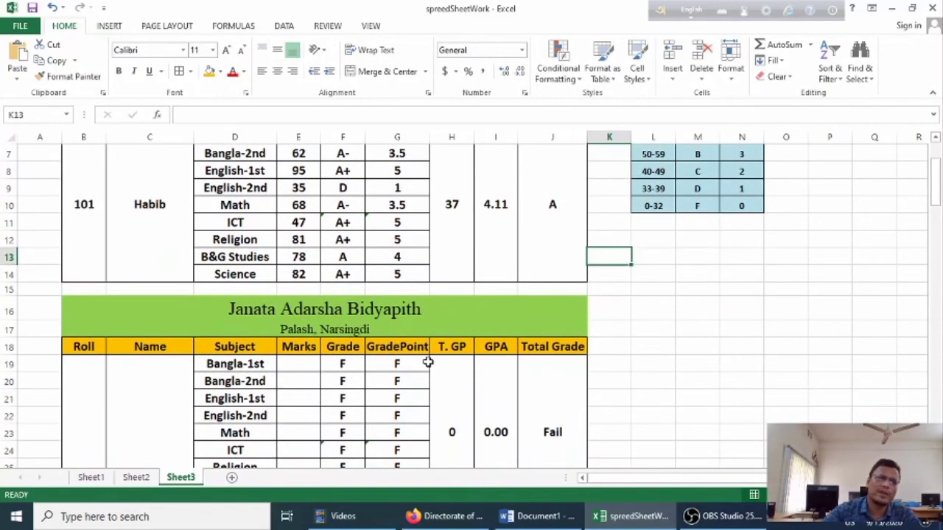
pyautogui.scroll(2, 427, 362)
pyautogui.scroll(-1, 427, 362)
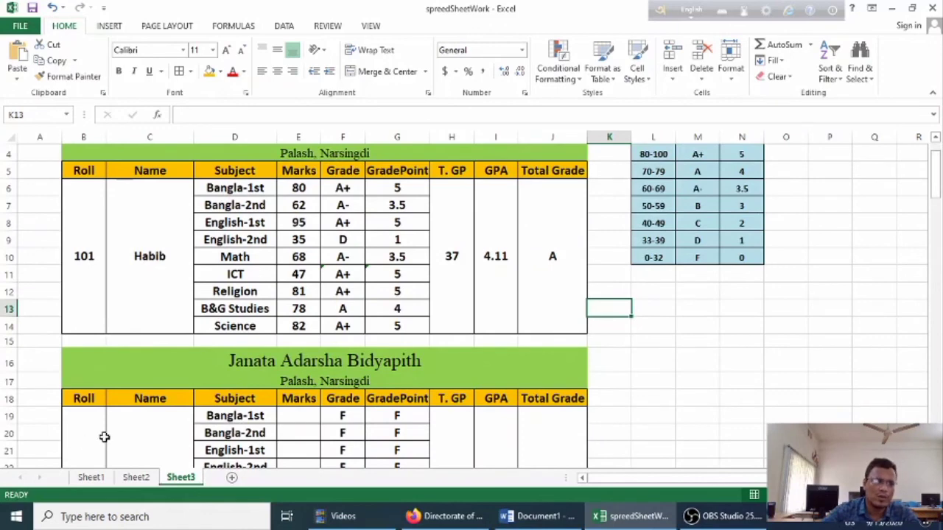
pyautogui.scroll(-2, 104, 437)
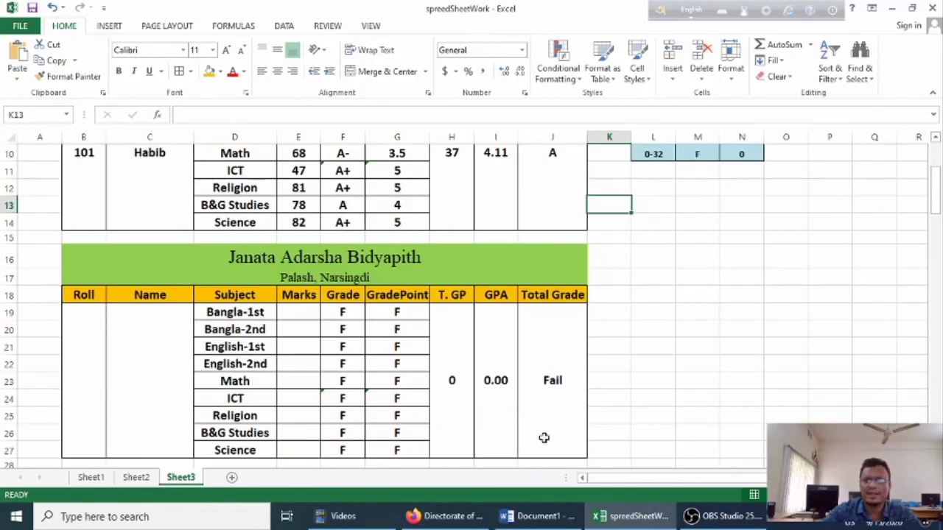
pyautogui.scroll(-2, 563, 437)
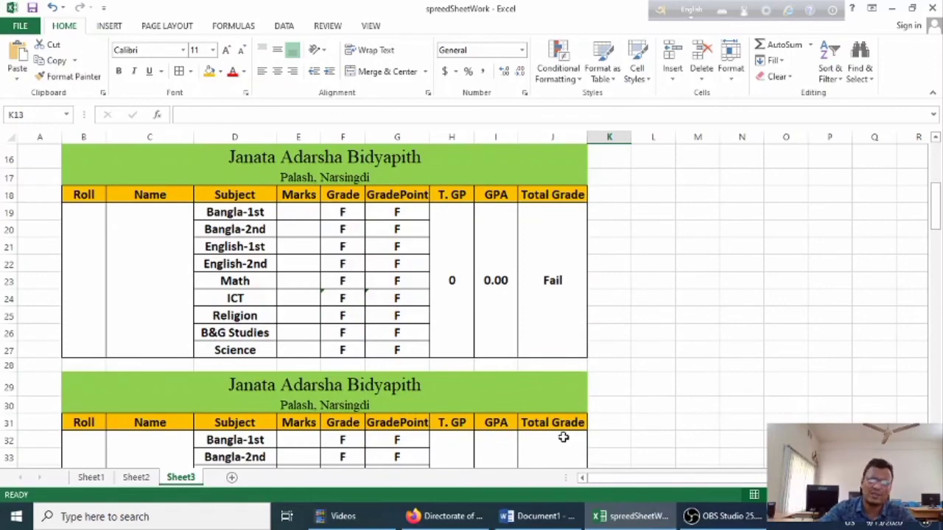
pyautogui.scroll(-3, 563, 438)
pyautogui.scroll(-3, 562, 437)
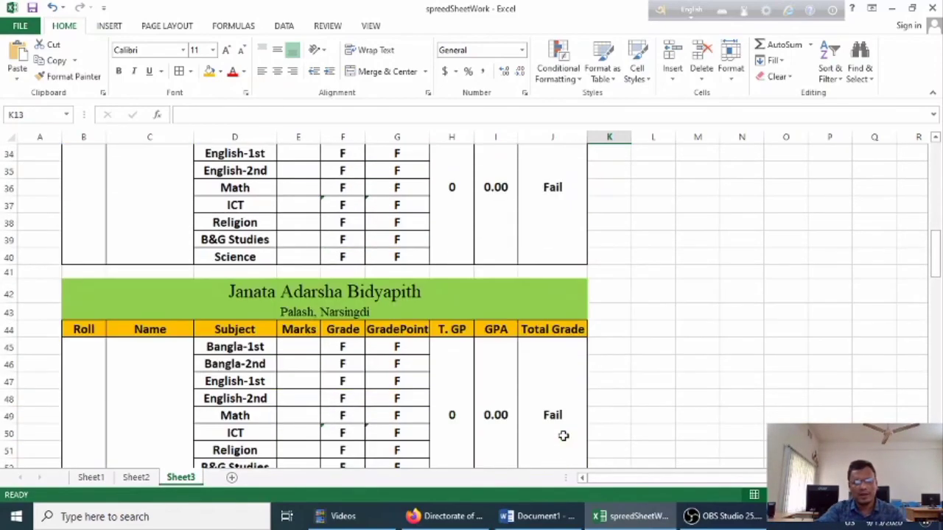
pyautogui.scroll(-3, 563, 436)
pyautogui.scroll(4, 563, 436)
pyautogui.scroll(5, 562, 436)
pyautogui.scroll(4, 562, 436)
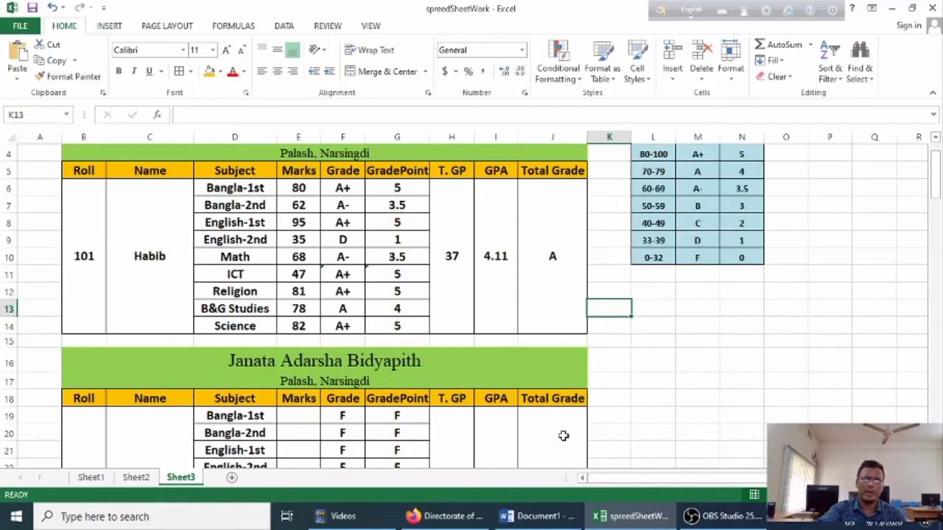
pyautogui.scroll(1, 563, 436)
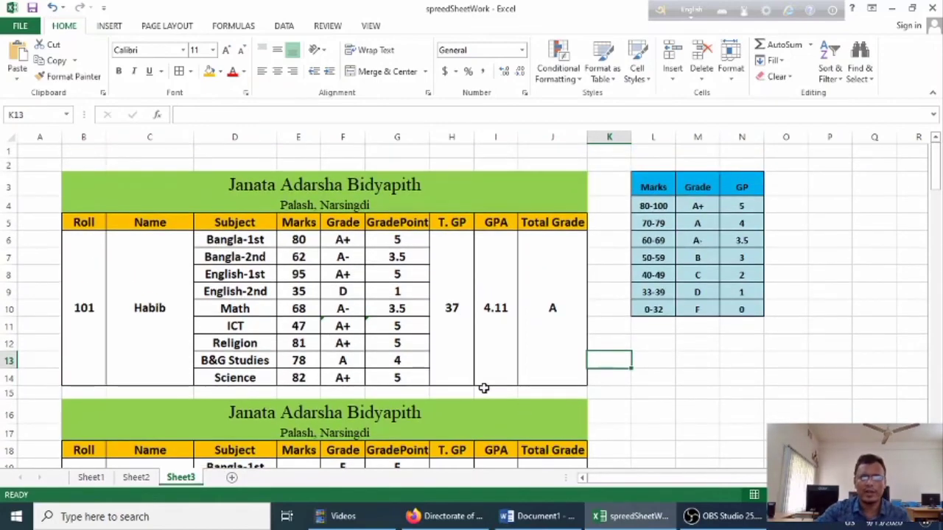
pyautogui.scroll(-2, 487, 379)
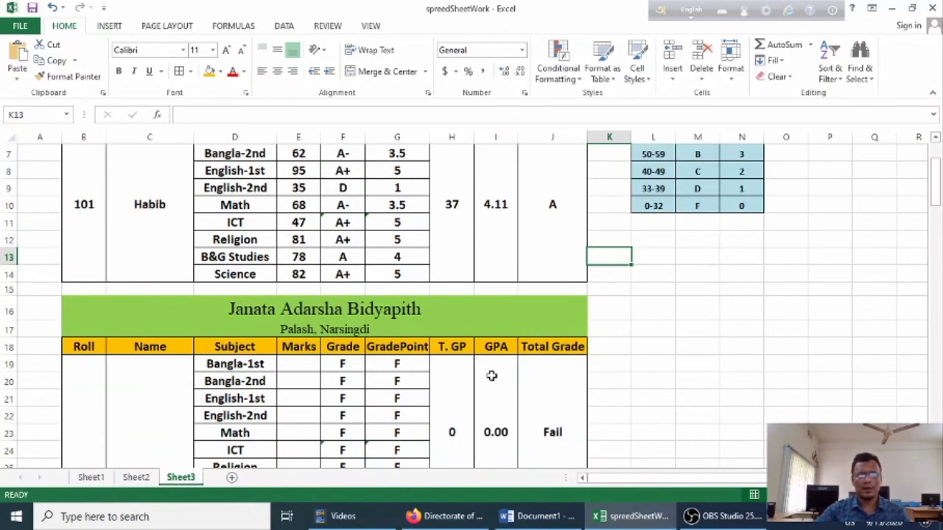
pyautogui.scroll(2, 505, 347)
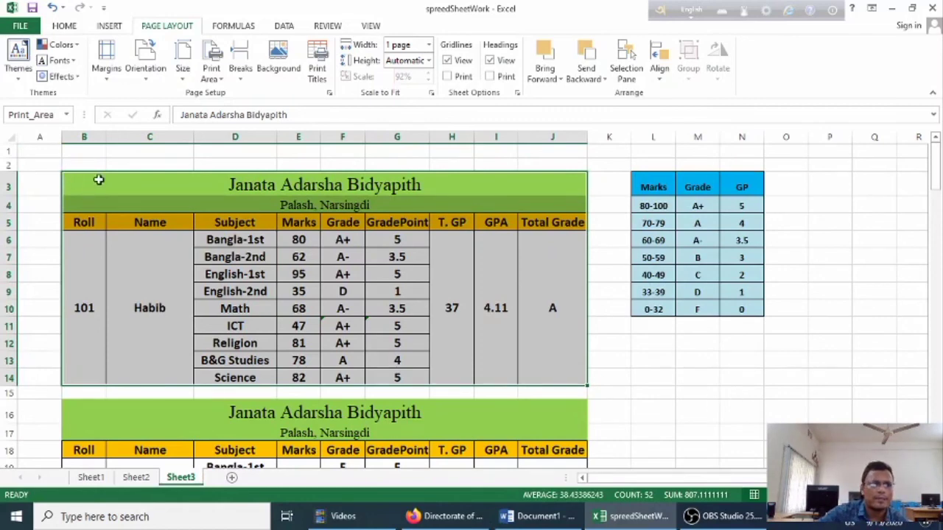
# - Select B3:J14 and make it the print area using Page Layout's Set Print Area
pyautogui.click(70, 167)
pyautogui.moveTo(70, 176); pyautogui.dragTo(334, 331)
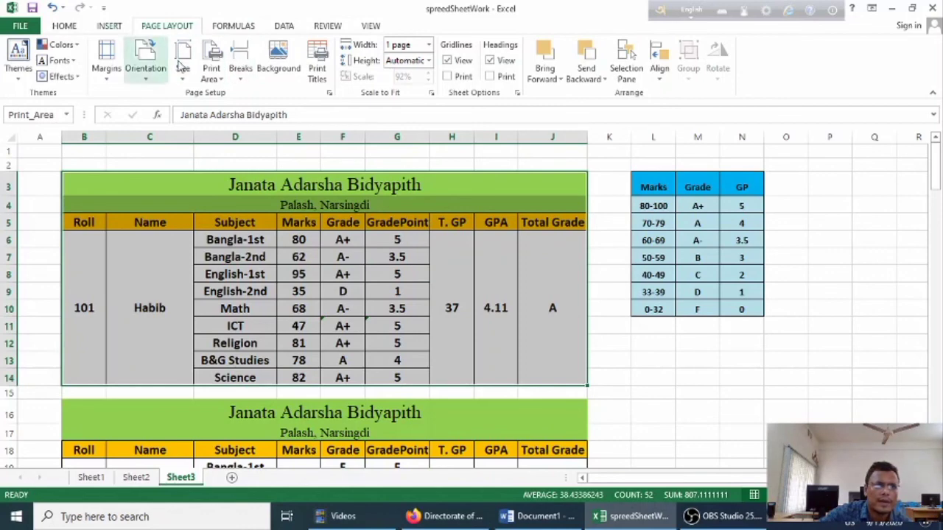
pyautogui.click(224, 80)
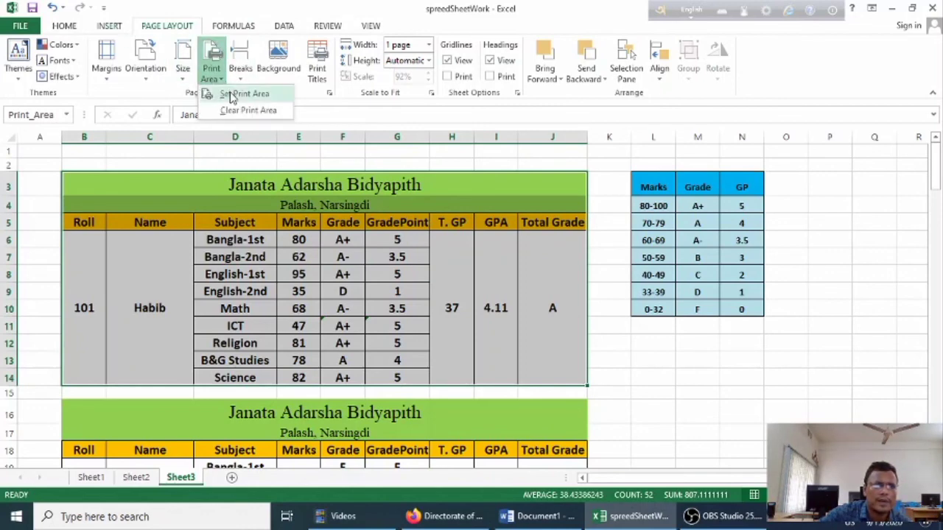
pyautogui.click(232, 96)
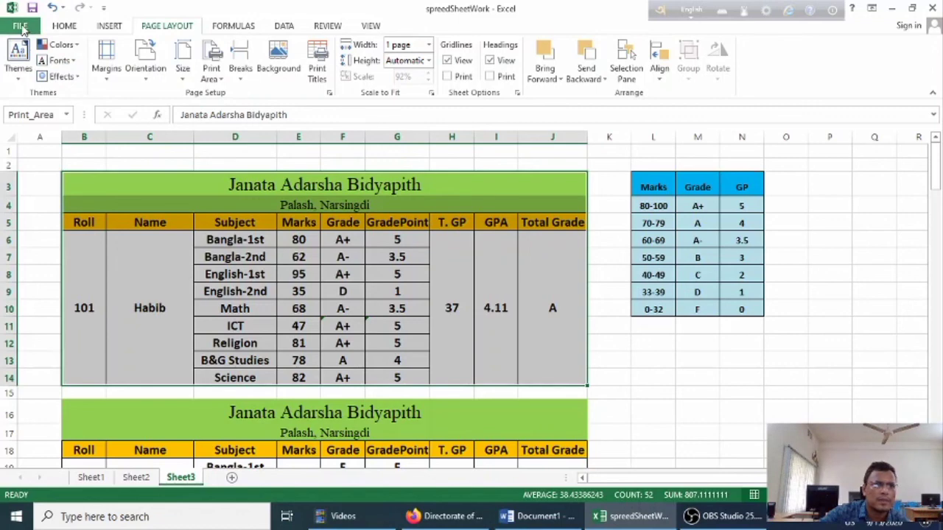
pyautogui.click(20, 25)
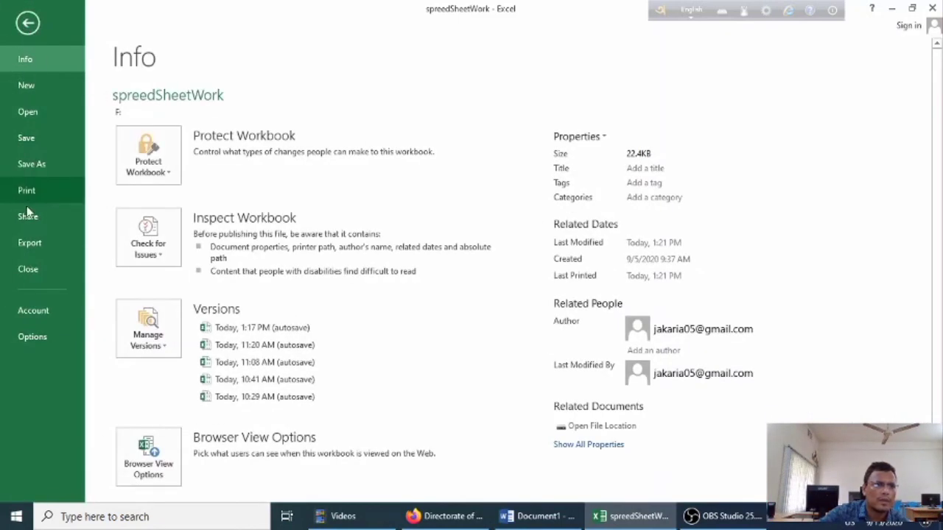
pyautogui.click(26, 190)
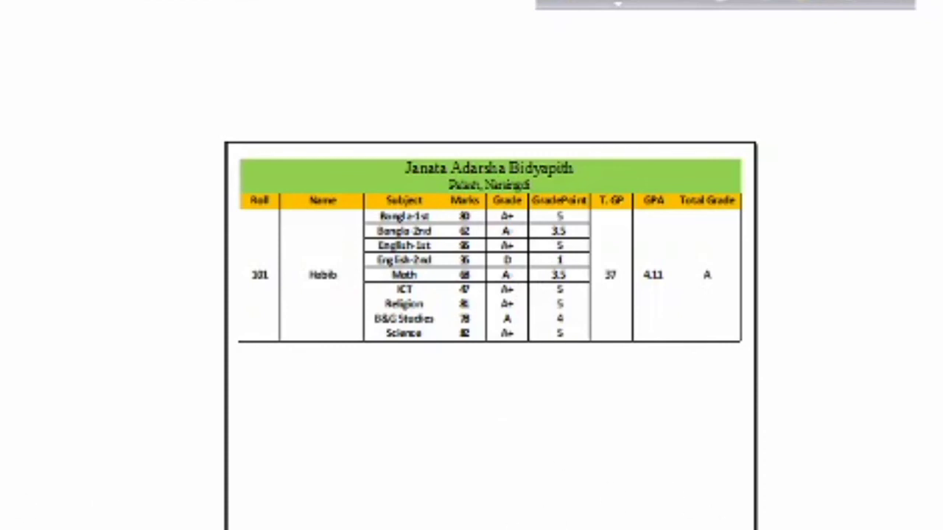
pyautogui.press('Escape')
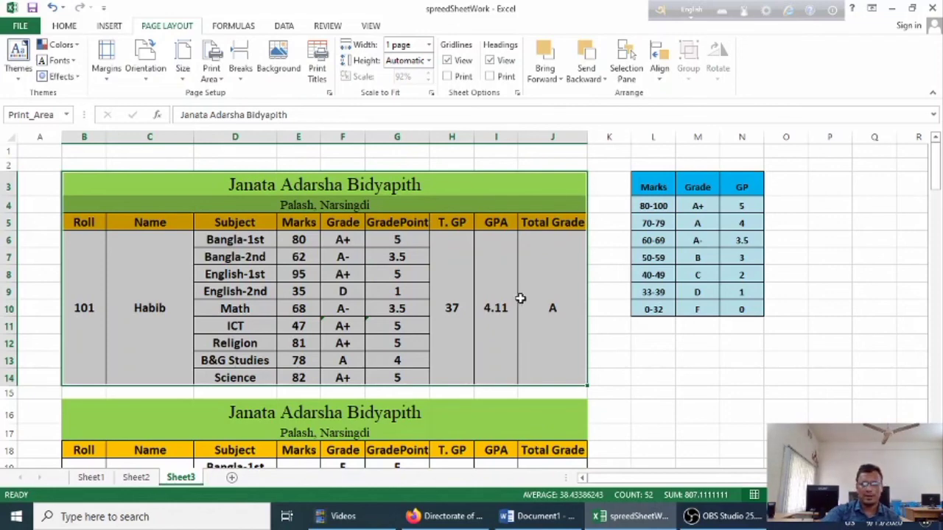
pyautogui.scroll(-3, 499, 328)
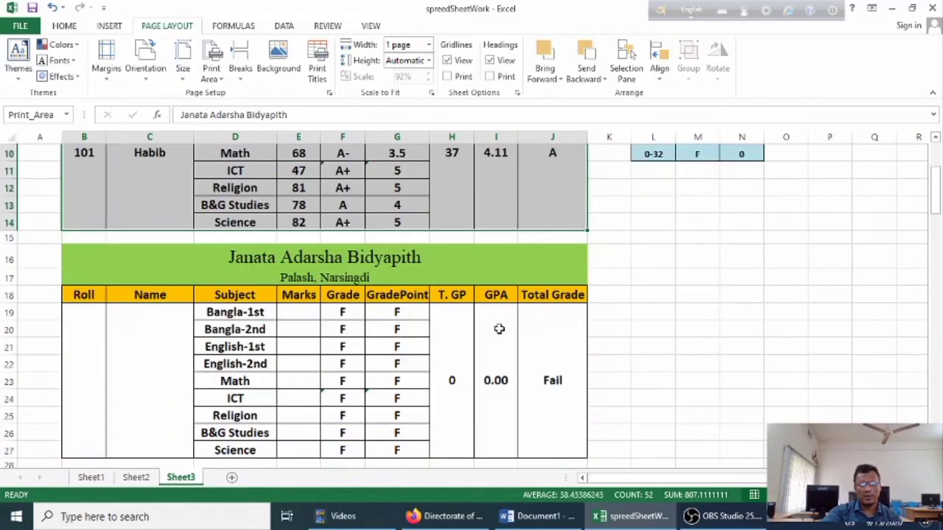
pyautogui.scroll(-3, 500, 328)
pyautogui.scroll(6, 499, 328)
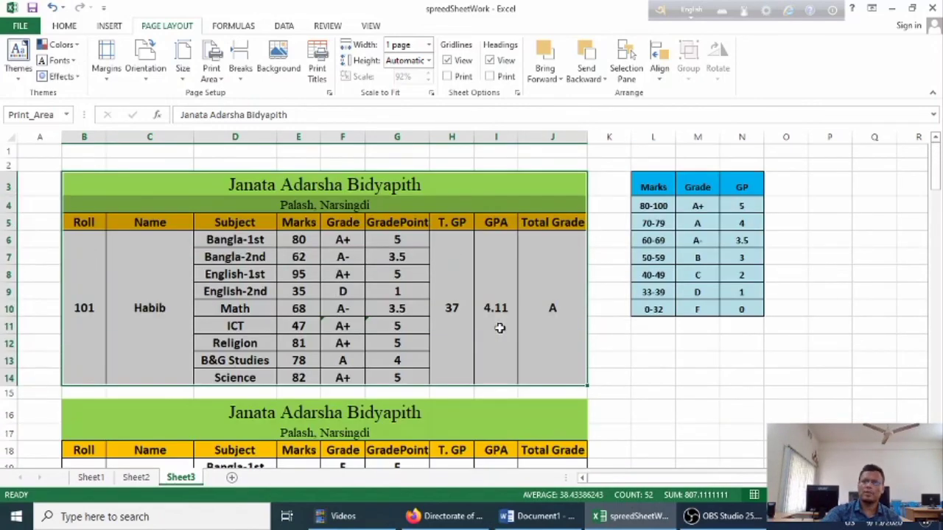